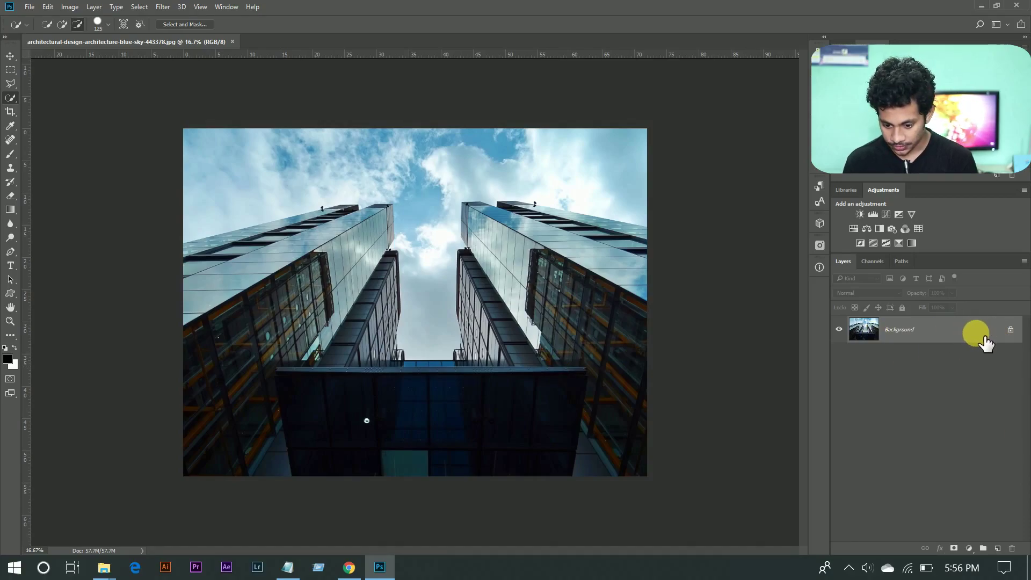
Step: Convert the background photo to a layer named Sky and duplicate it as Building
double_click(969, 342)
text(Sky)
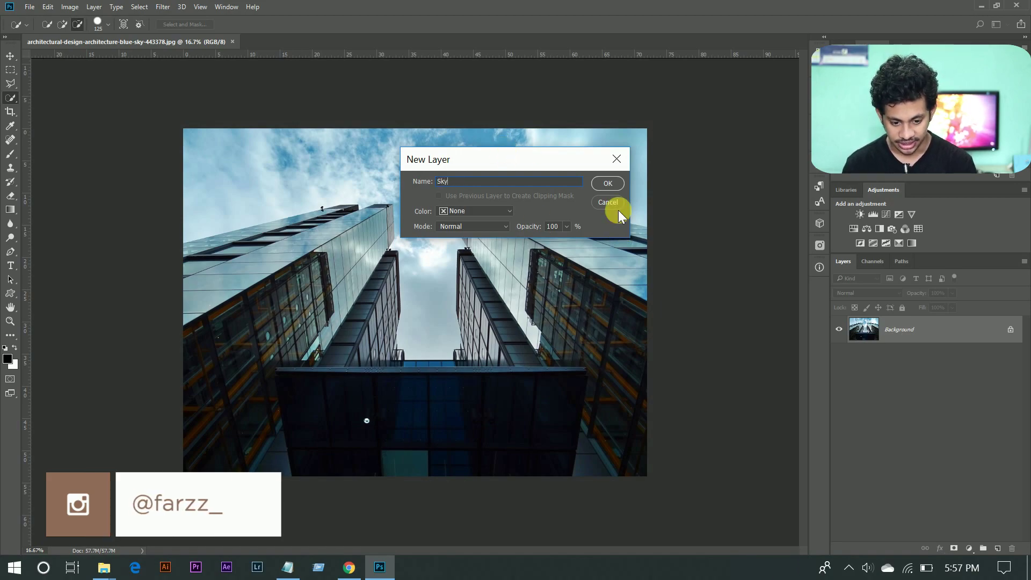
click(603, 183)
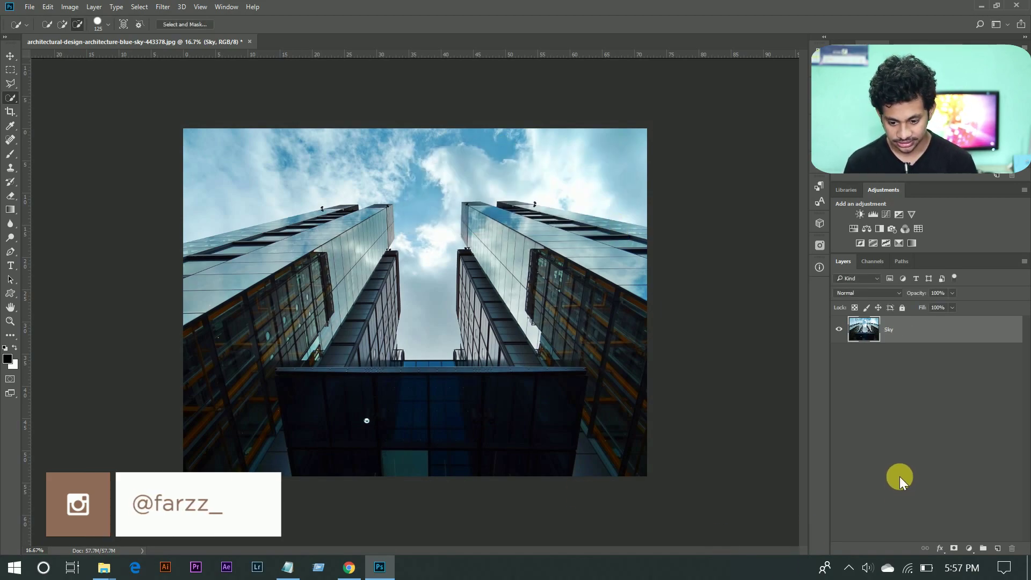
key(ctrl+j)
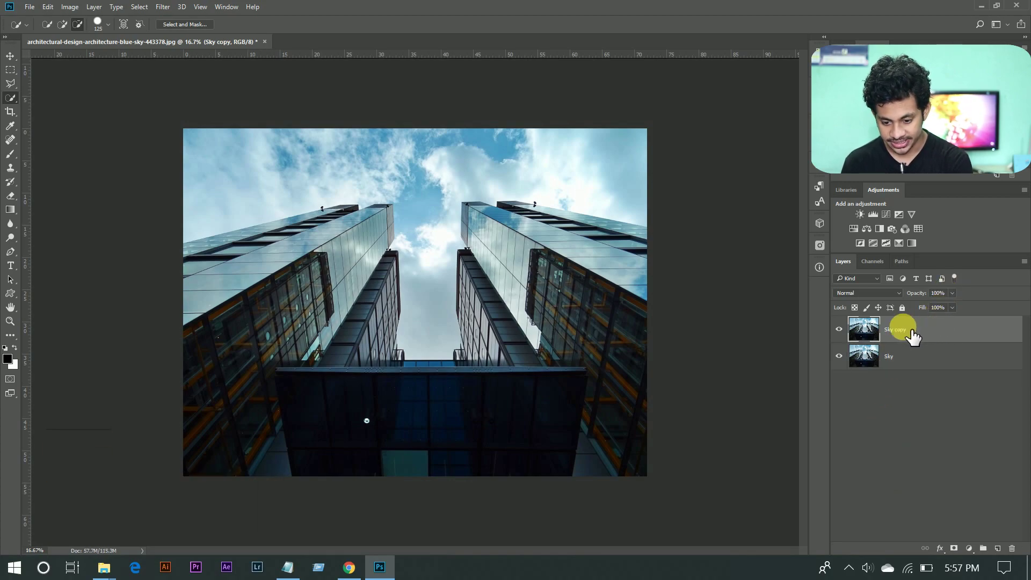
double_click(896, 332)
text(Building)
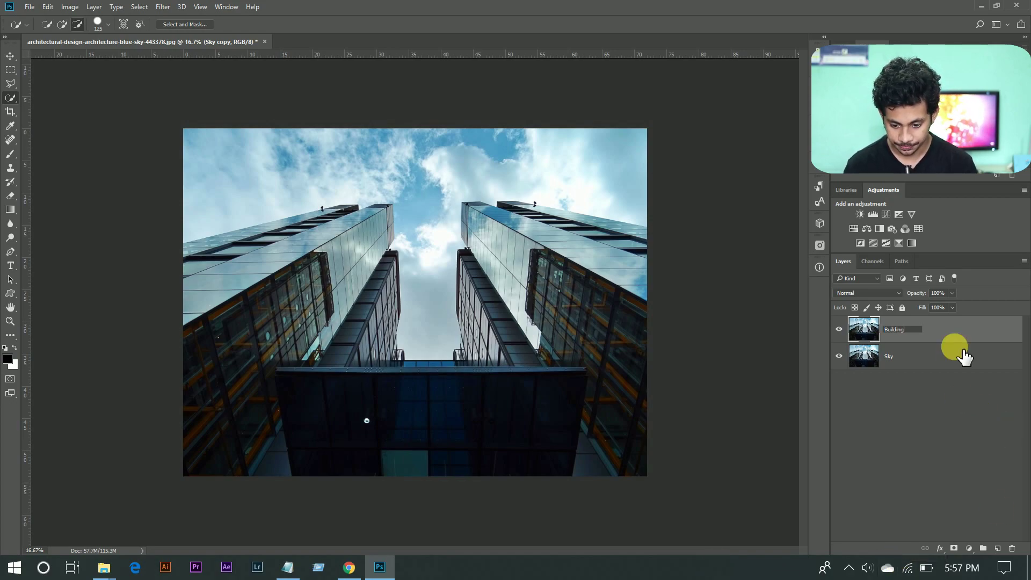
click(960, 333)
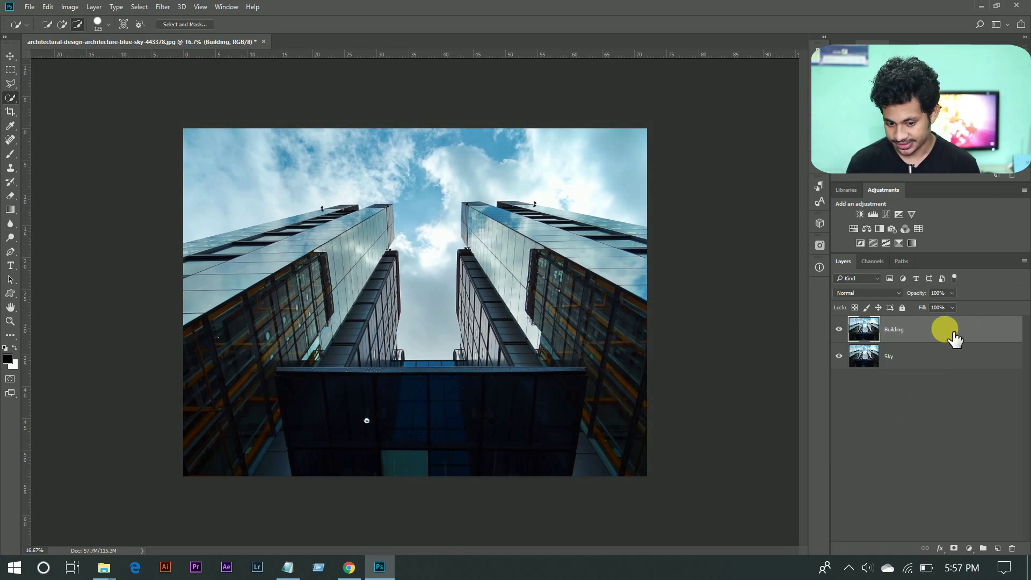
Step: Select the sky on the Building layer using the Quick Selection Tool
right_click(12, 96)
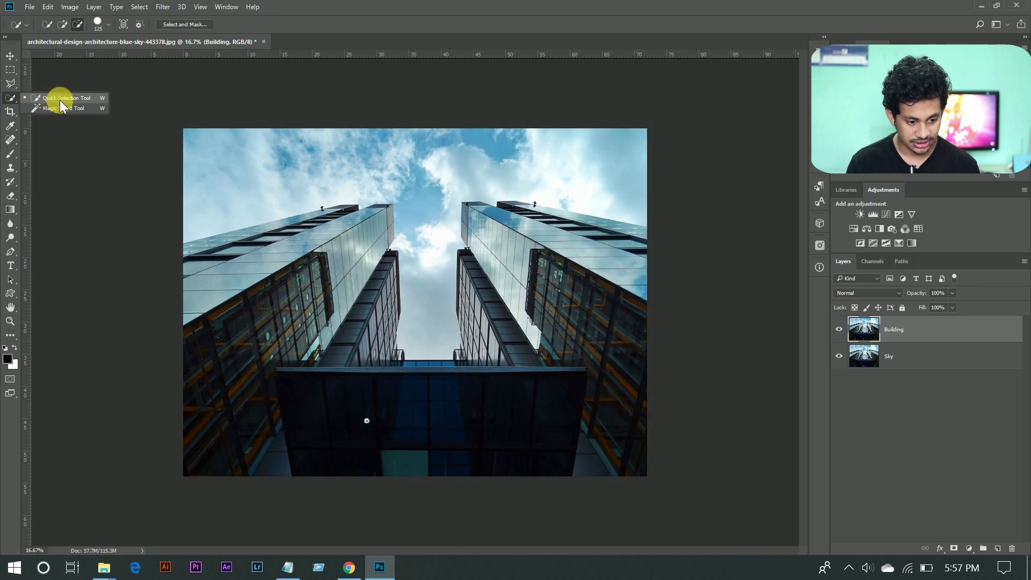
click(61, 99)
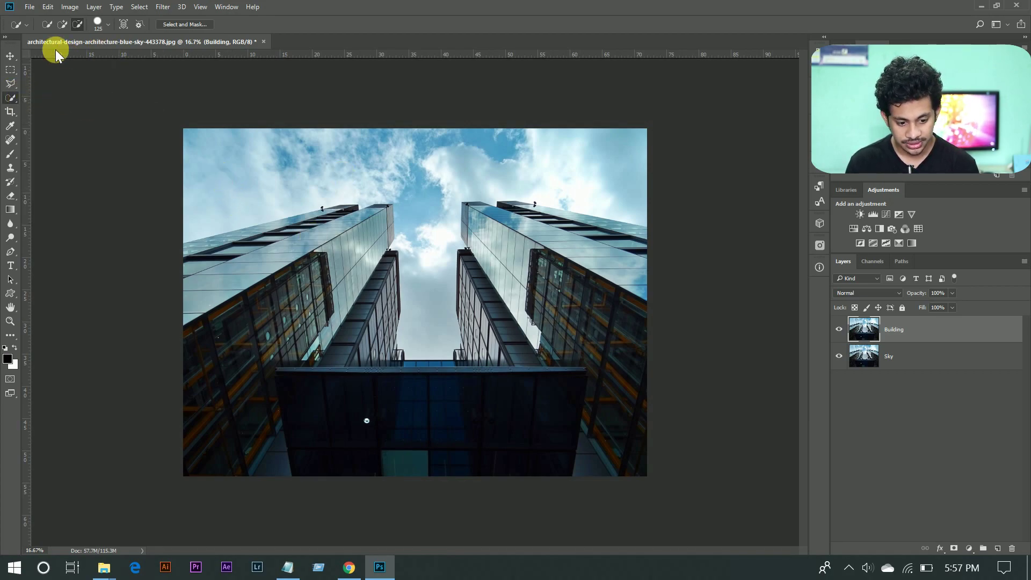
click(48, 24)
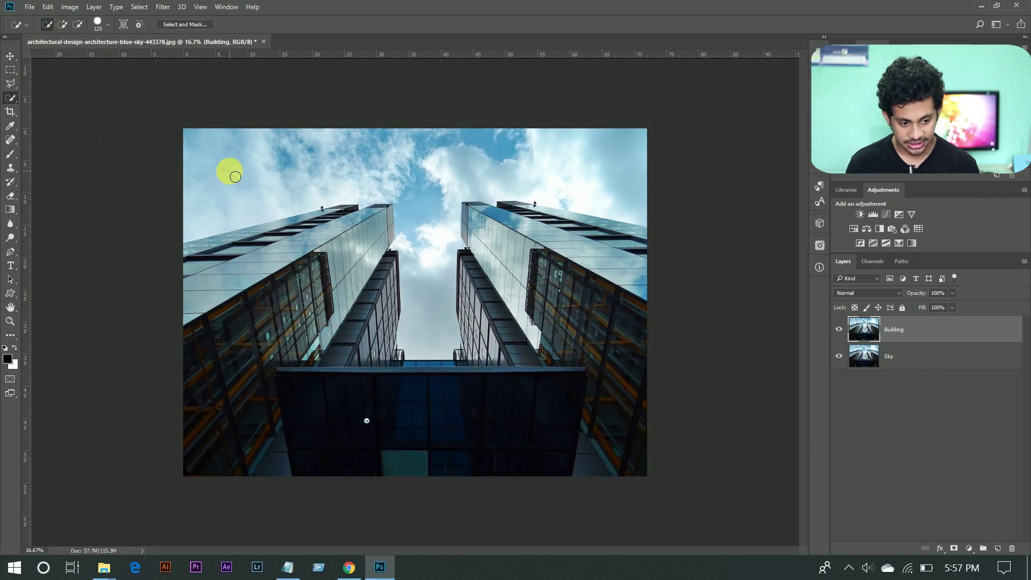
mouse_move(167, 167)
mouse_down()
mouse_move(333, 152)
mouse_move(497, 215)
mouse_up()
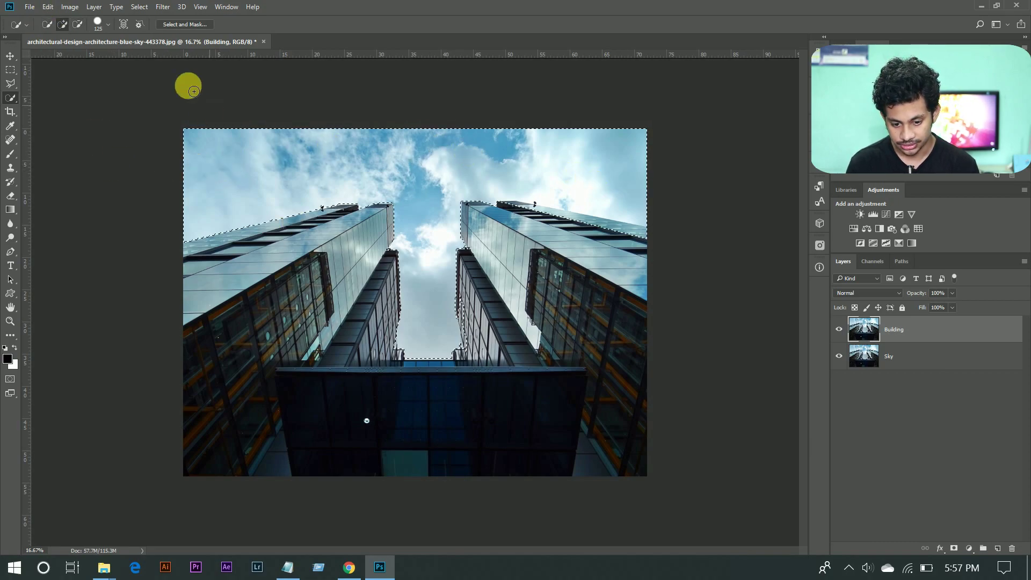
Step: Subtract areas along the right tower's edge and top and the left tower's inner edge
click(77, 25)
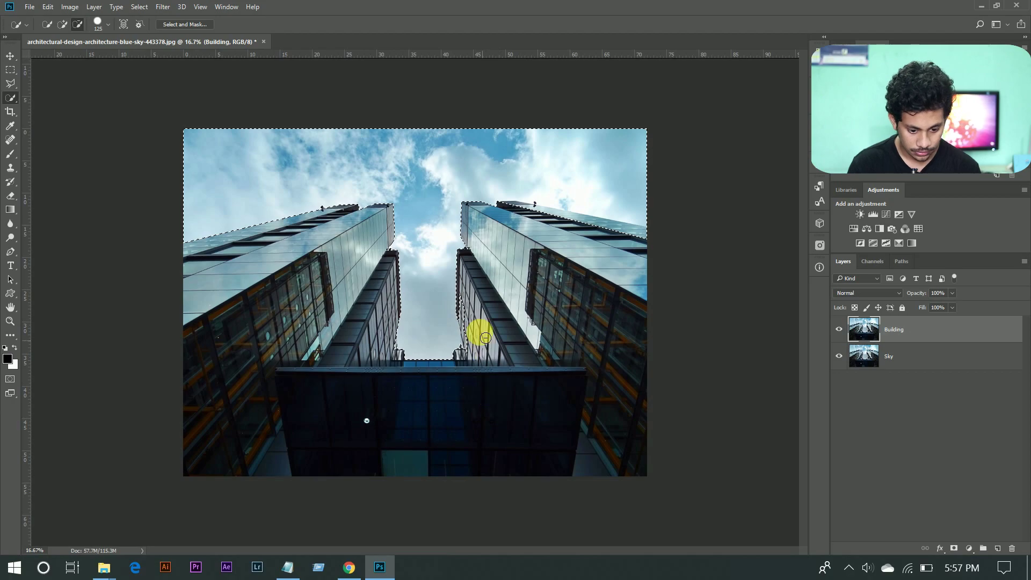
drag(466, 322, 524, 211)
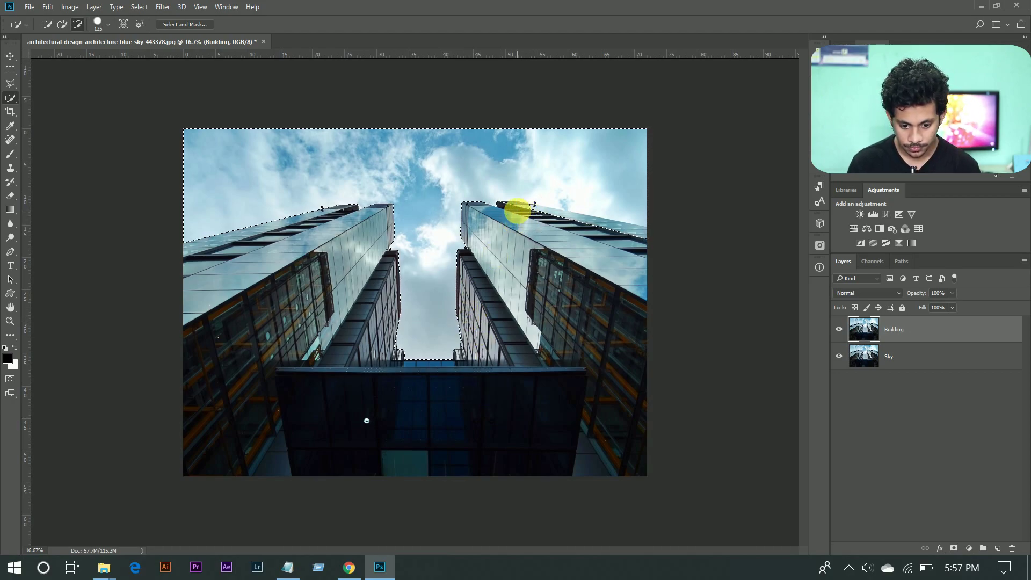
drag(513, 210, 554, 221)
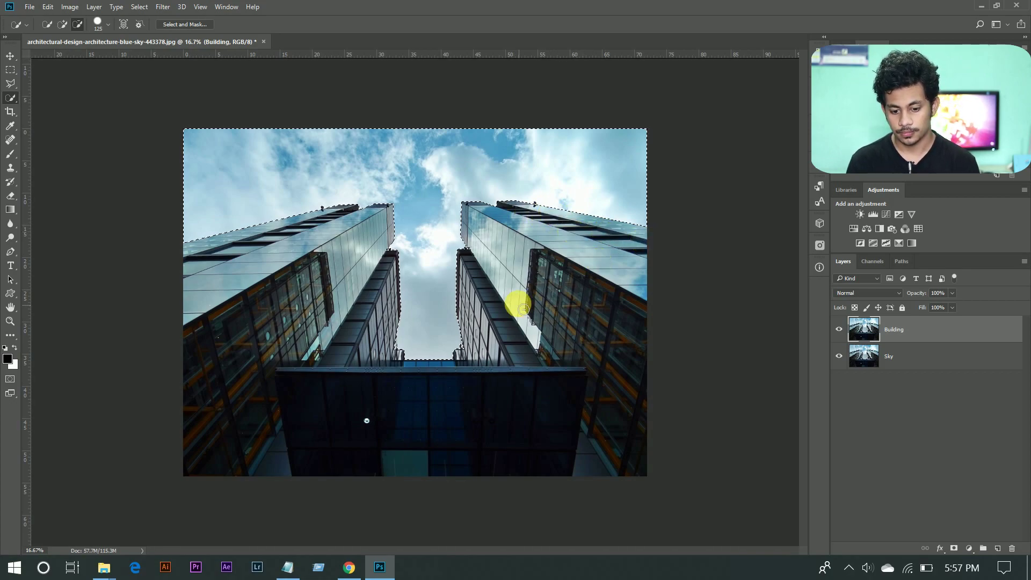
drag(361, 249, 387, 350)
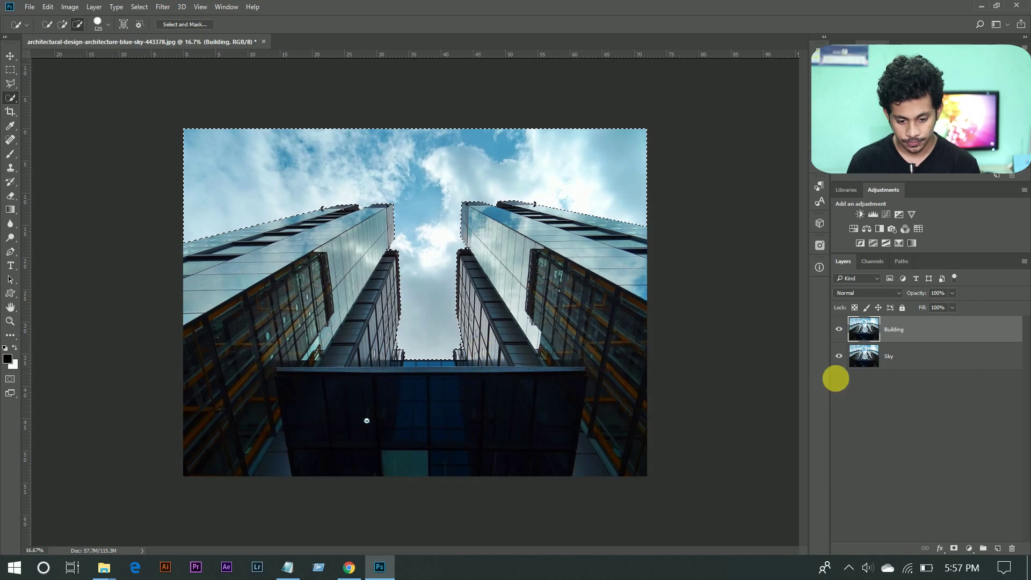
Step: Hide the Sky layer, delete the selected sky from Building, and deselect
click(838, 355)
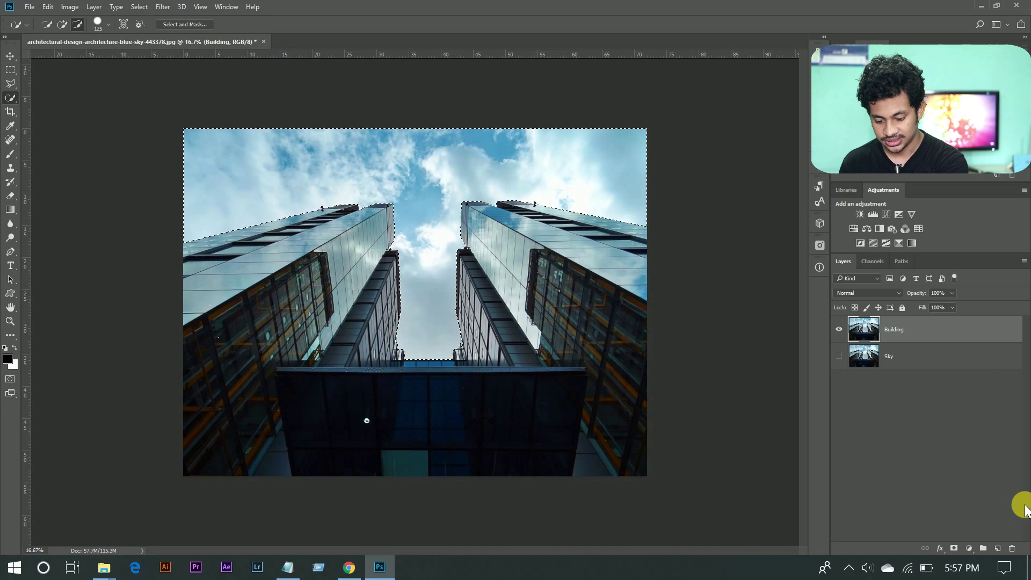
key(Delete)
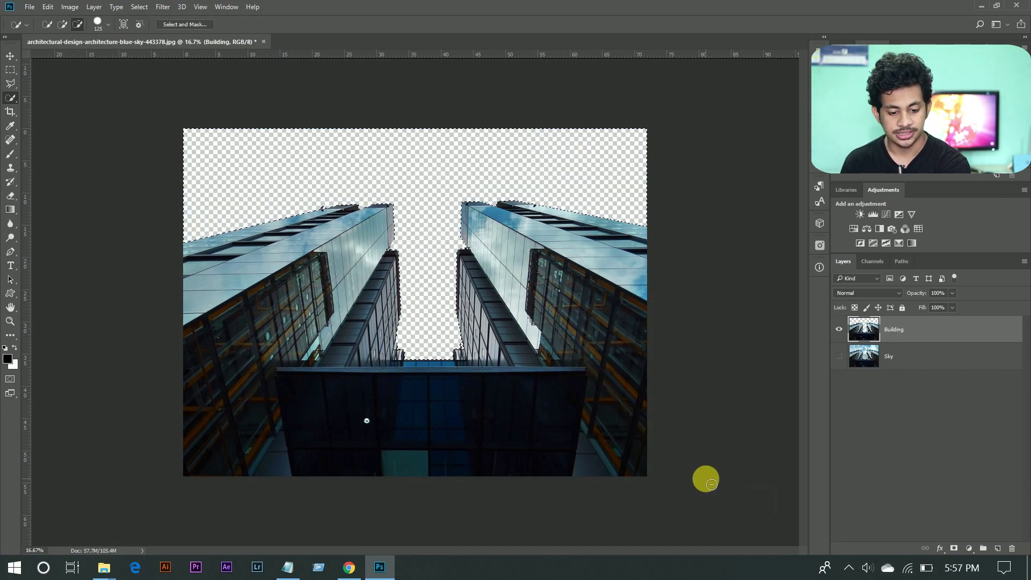
key(ctrl+d)
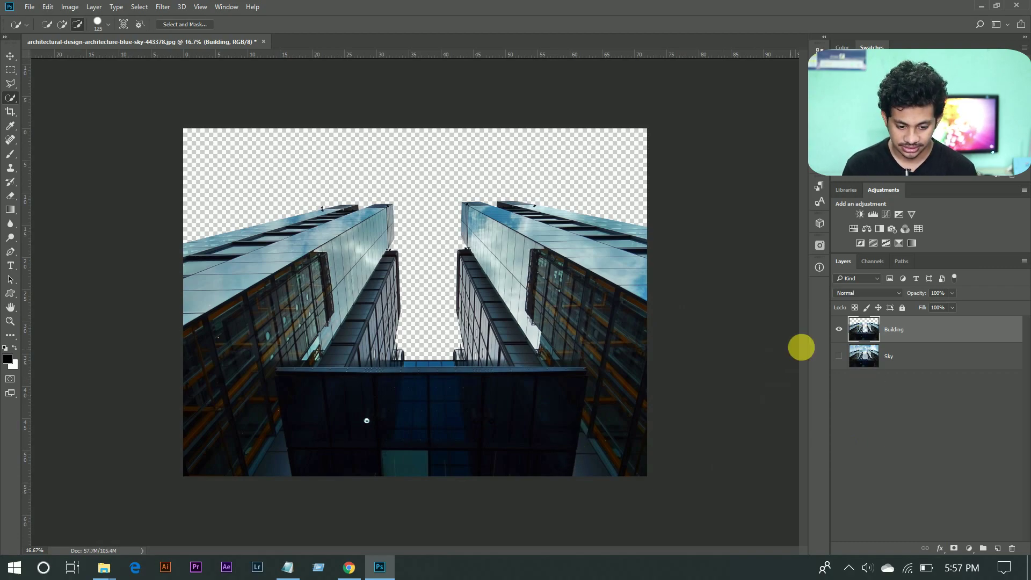
Step: Make the Sky layer visible again and set it as the active layer
drag(862, 358, 860, 349)
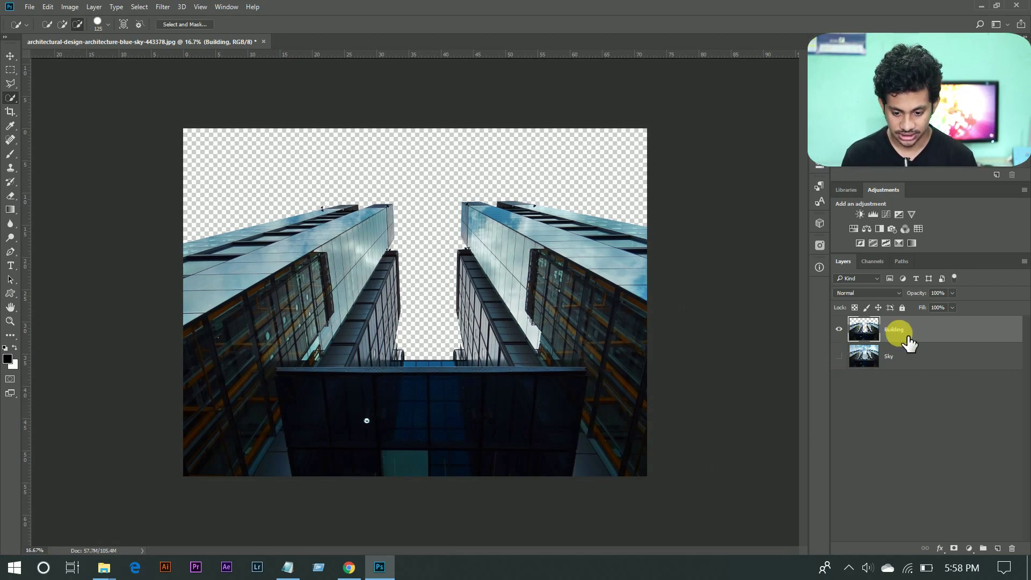
click(840, 356)
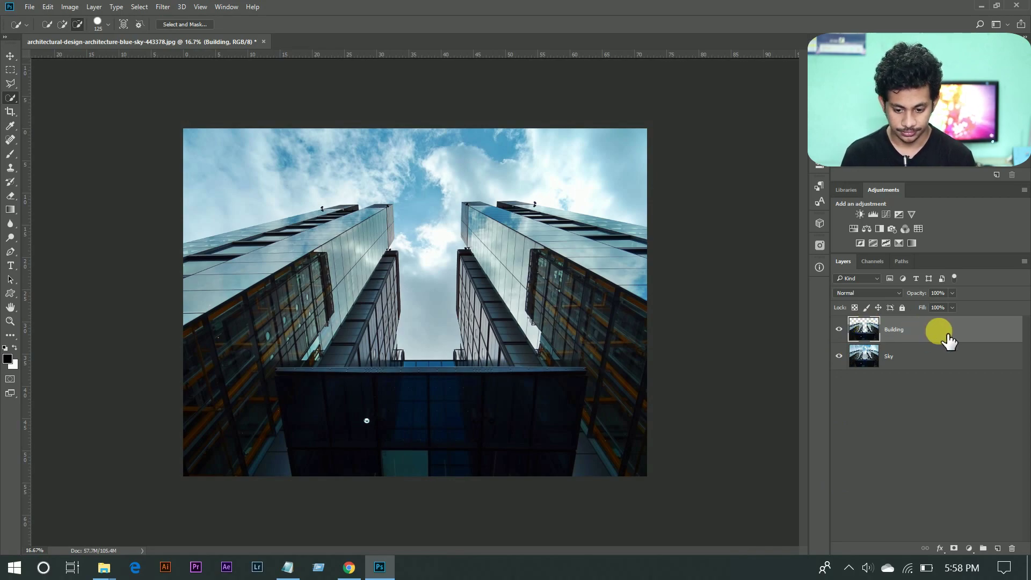
click(899, 363)
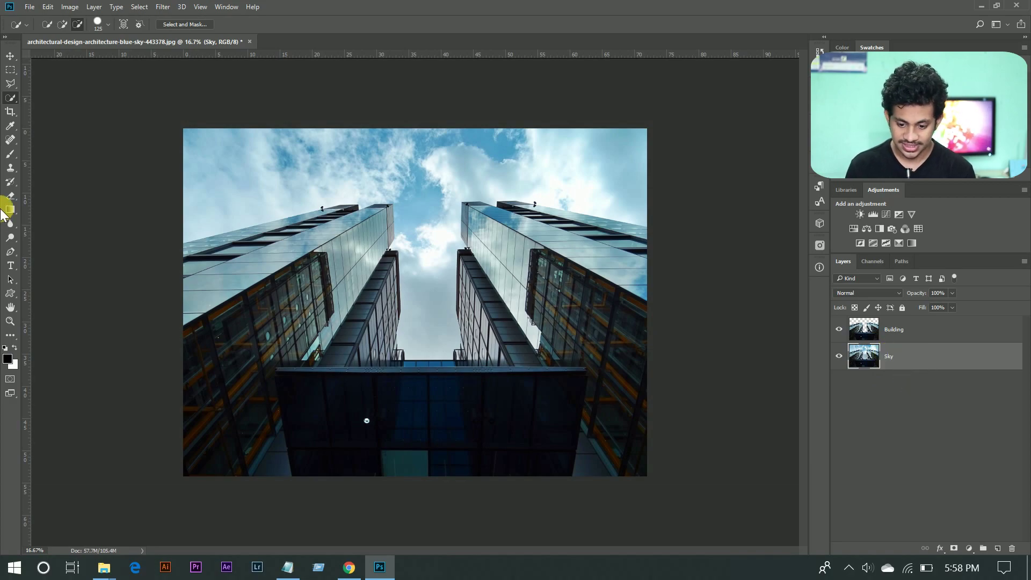
Step: With the Polygonal Lasso, outline from the left edge over the left tower and across the gap
click(12, 100)
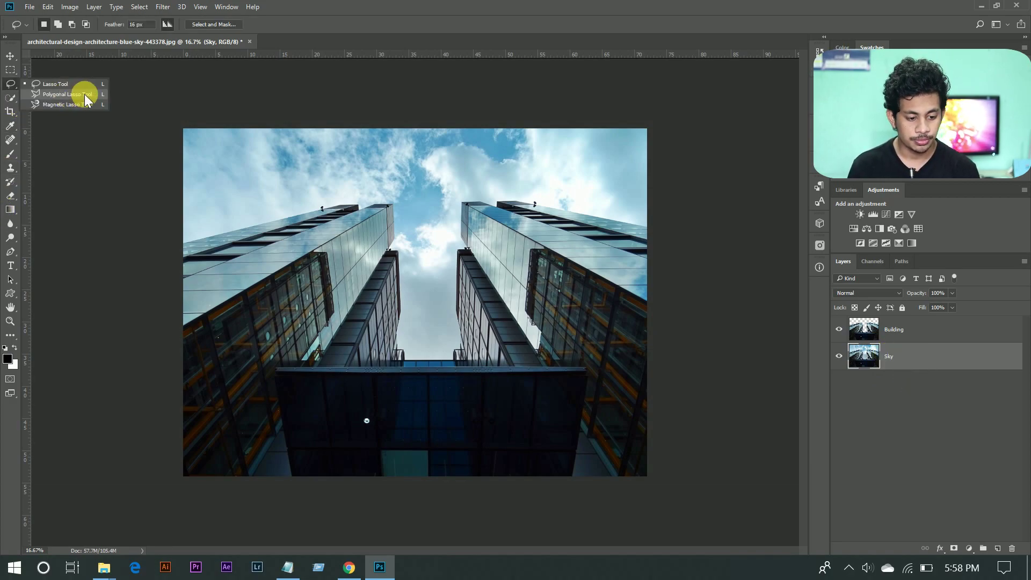
click(85, 95)
click(177, 240)
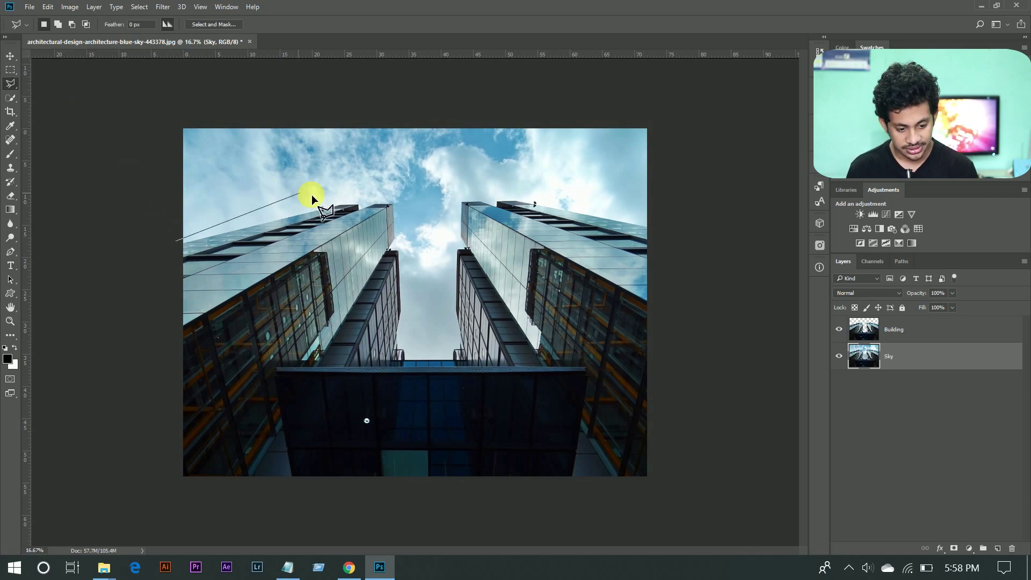
click(320, 201)
click(367, 194)
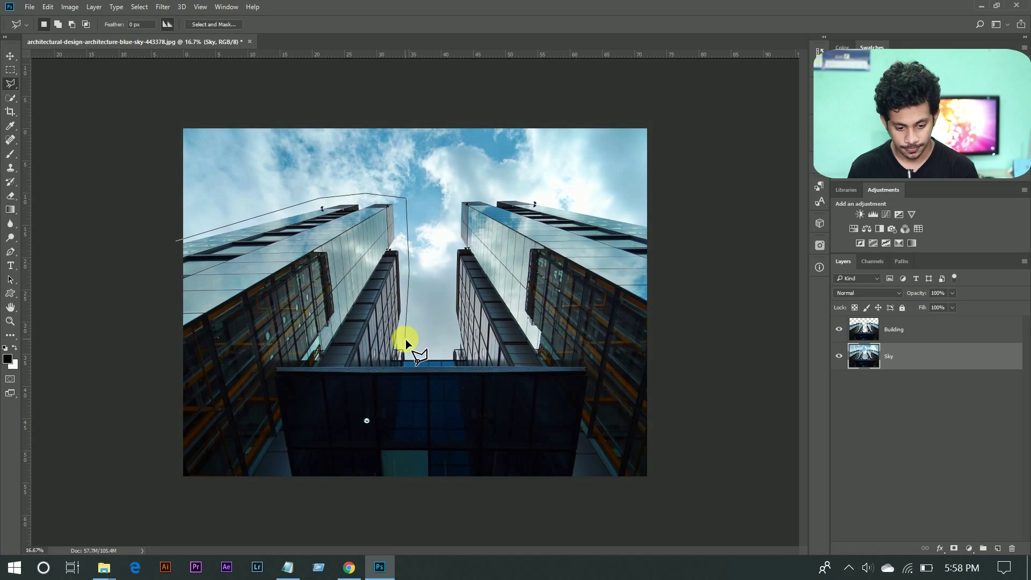
click(447, 240)
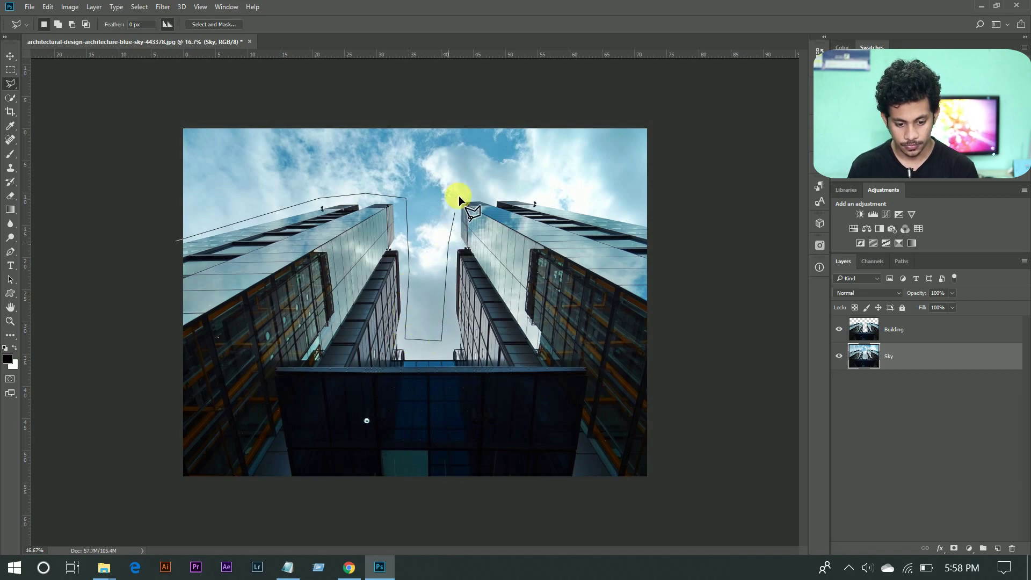
Step: Continue the outline over the right tower, around the right and bottom, and close it
click(507, 186)
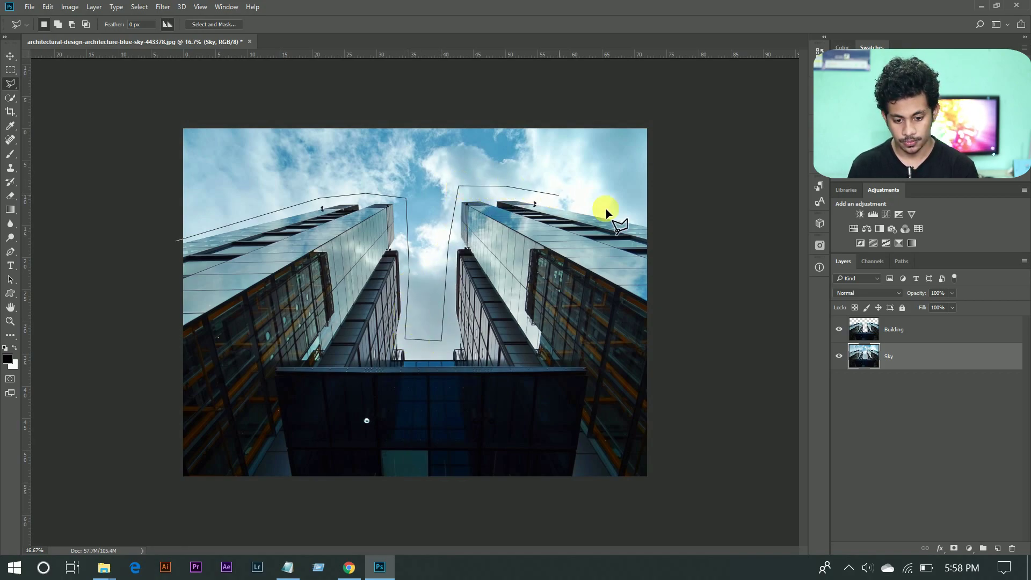
click(672, 224)
click(727, 375)
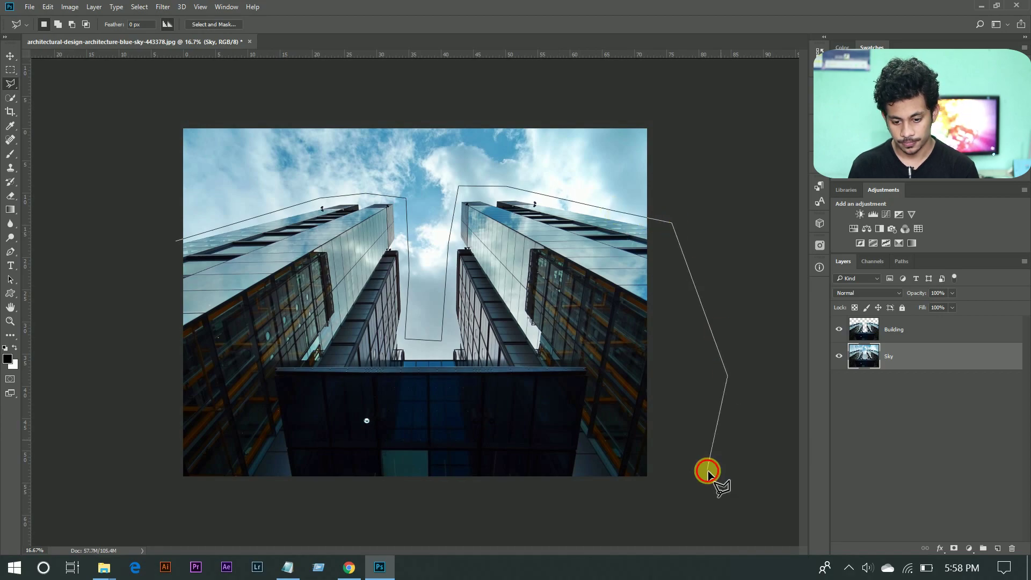
click(707, 471)
click(541, 522)
click(126, 484)
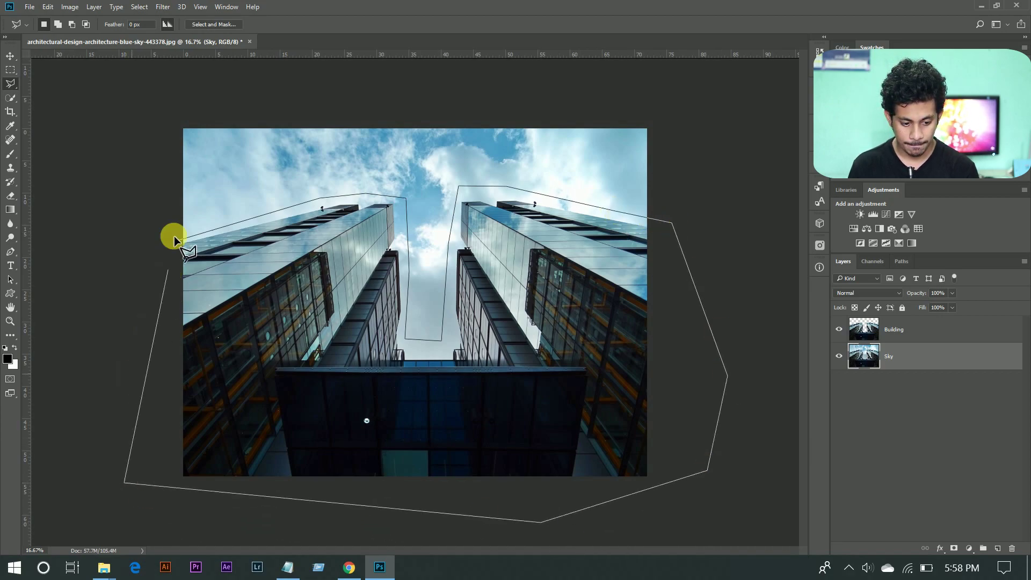
click(174, 242)
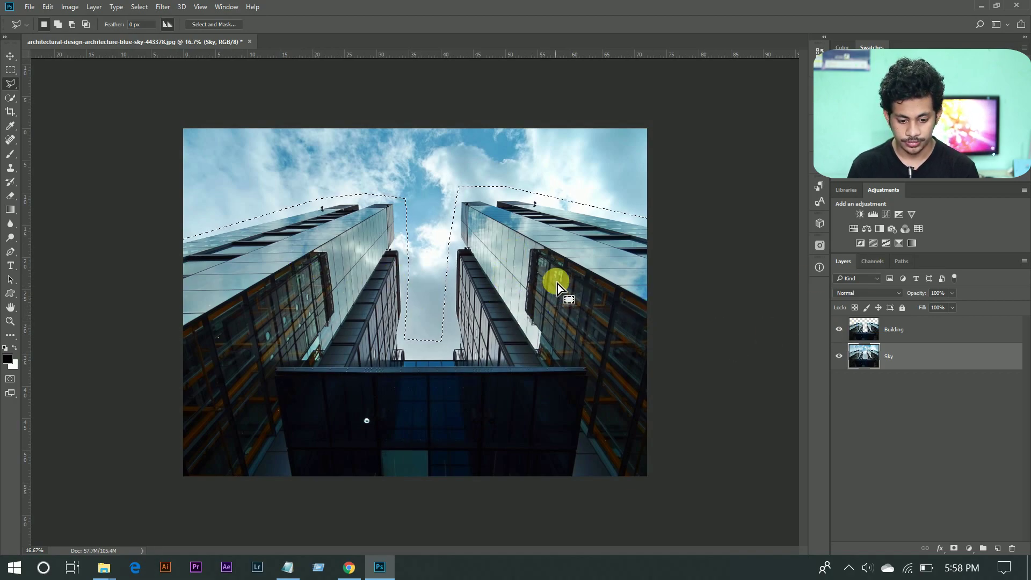
Step: Fill the selection on the Sky layer with Content-Aware contents
right_click(553, 260)
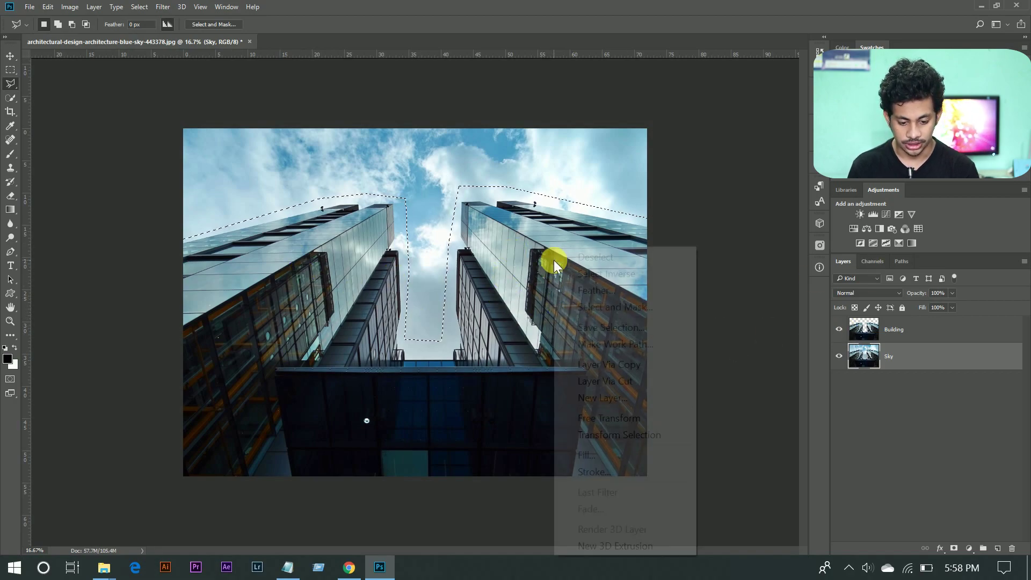
click(625, 454)
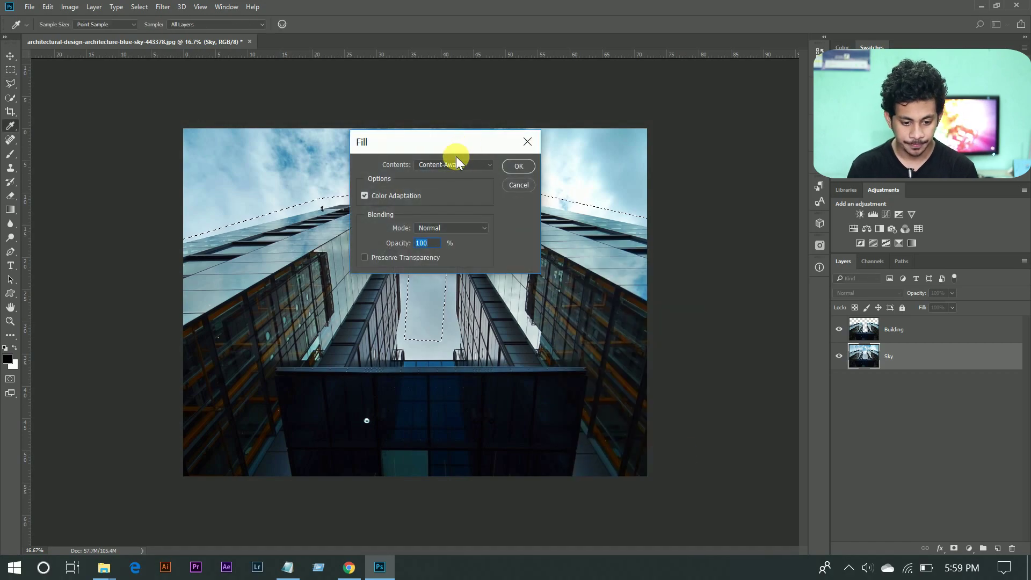
click(464, 164)
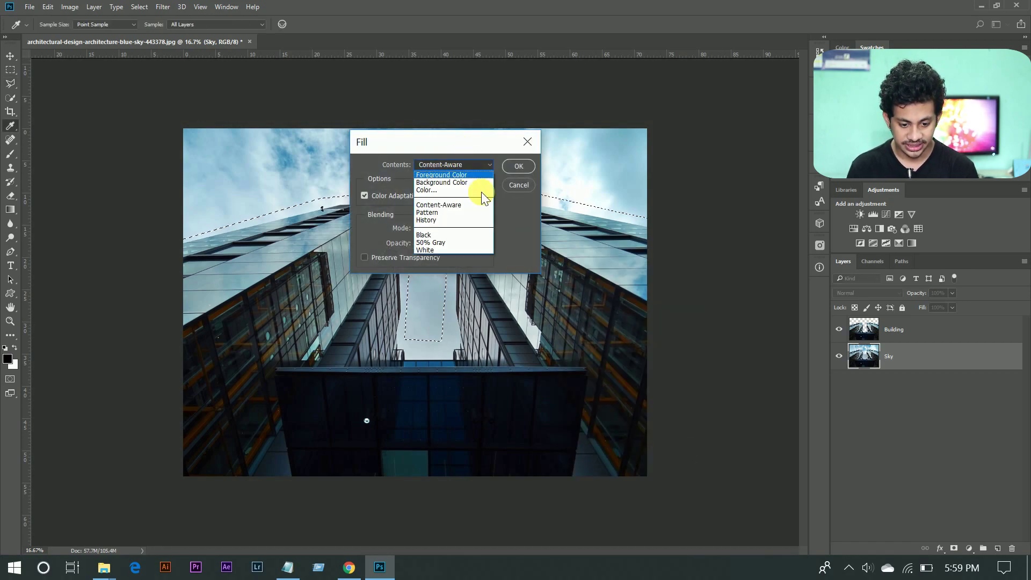
click(452, 205)
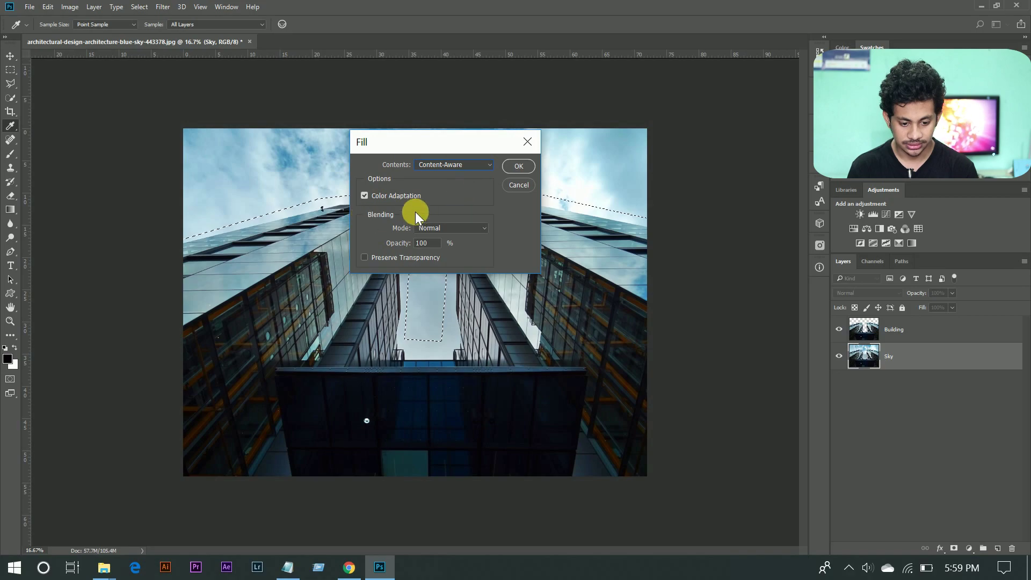
click(516, 166)
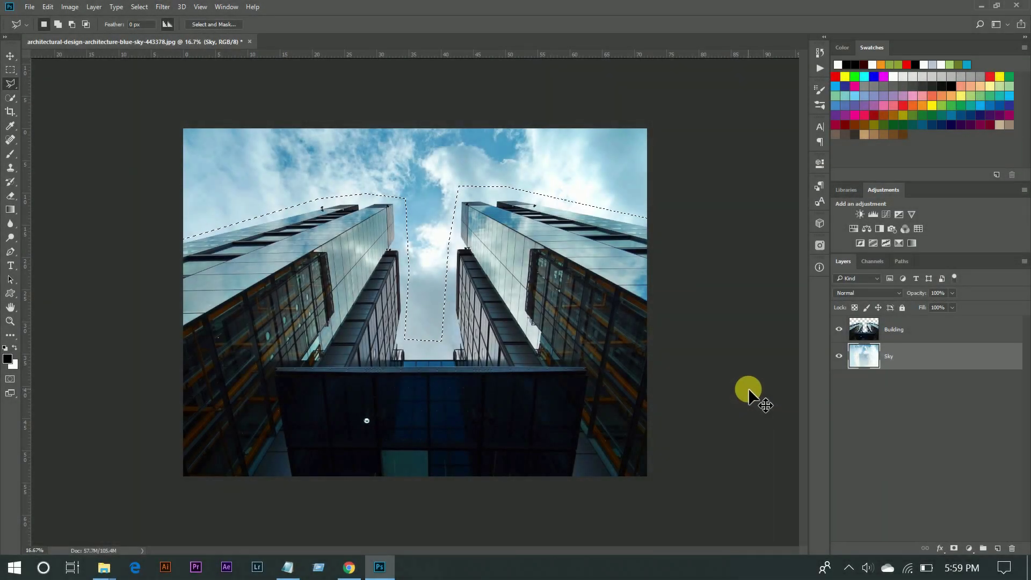
Step: Deselect, toggle Building's visibility off and on to check the sky, then select Building
key(ctrl+d)
click(839, 329)
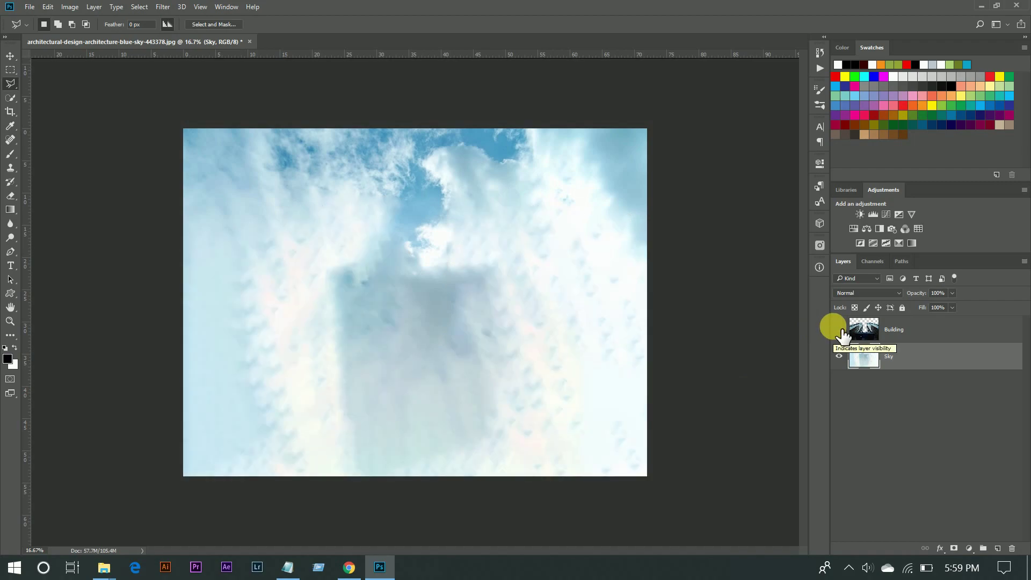
click(838, 329)
click(923, 329)
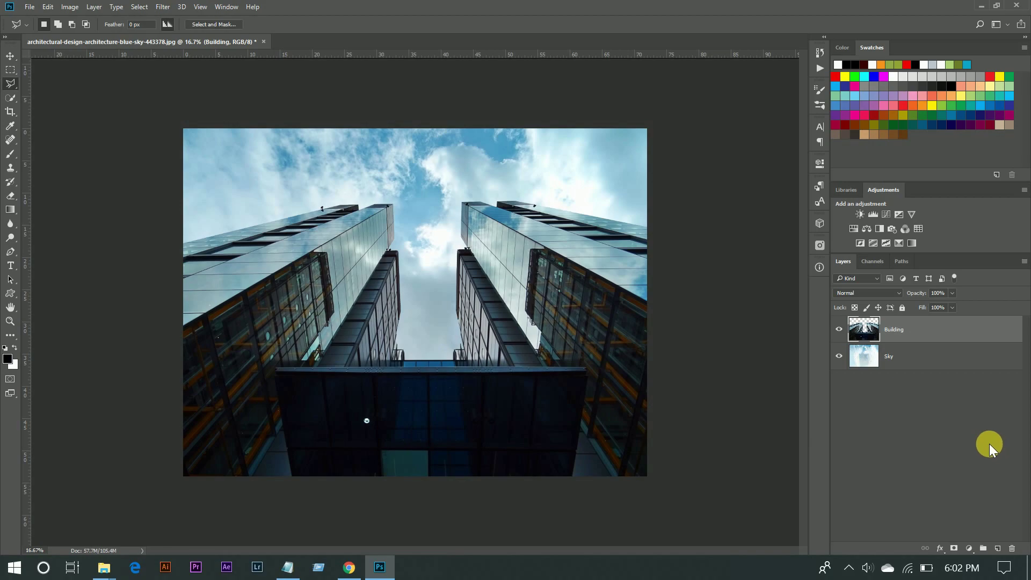
Step: Convert the Sky layer to a Smart Object
click(912, 354)
right_click(912, 354)
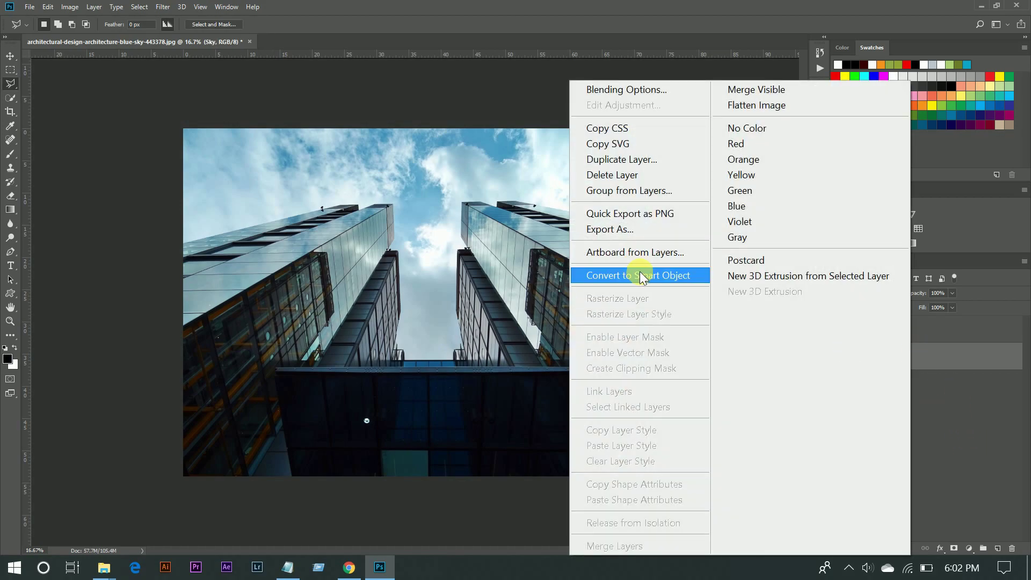
click(639, 273)
Step: Convert the Building layer to a Smart Object
click(917, 332)
right_click(917, 332)
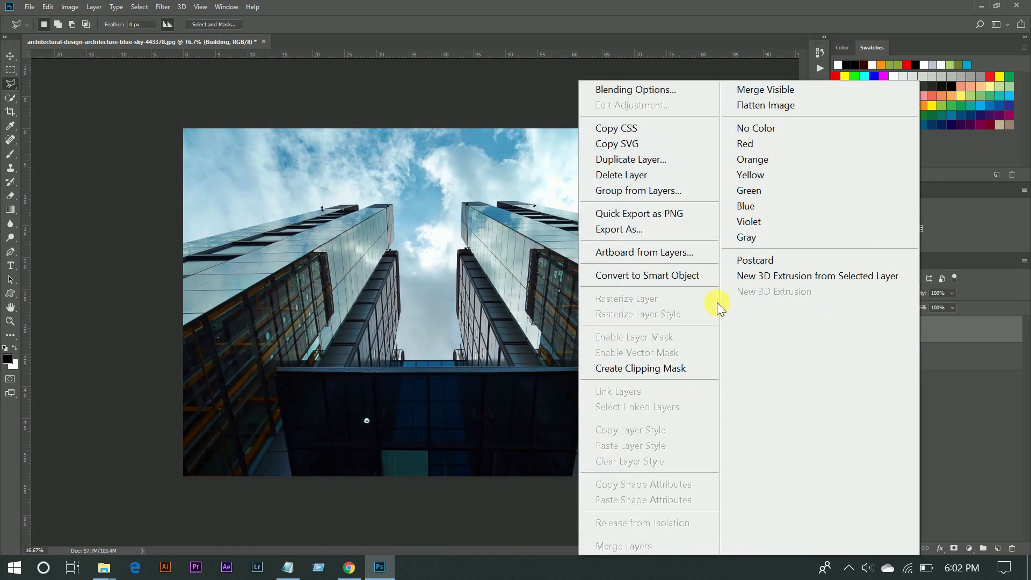
click(692, 280)
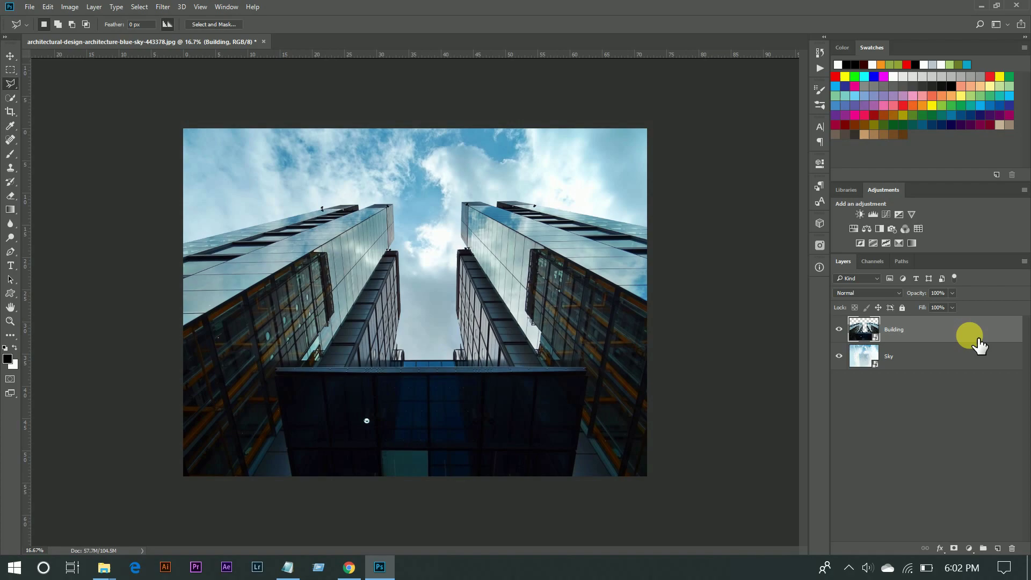
Step: Scale the Building layer up about 115% with Free Transform and commit it
key(ctrl+t)
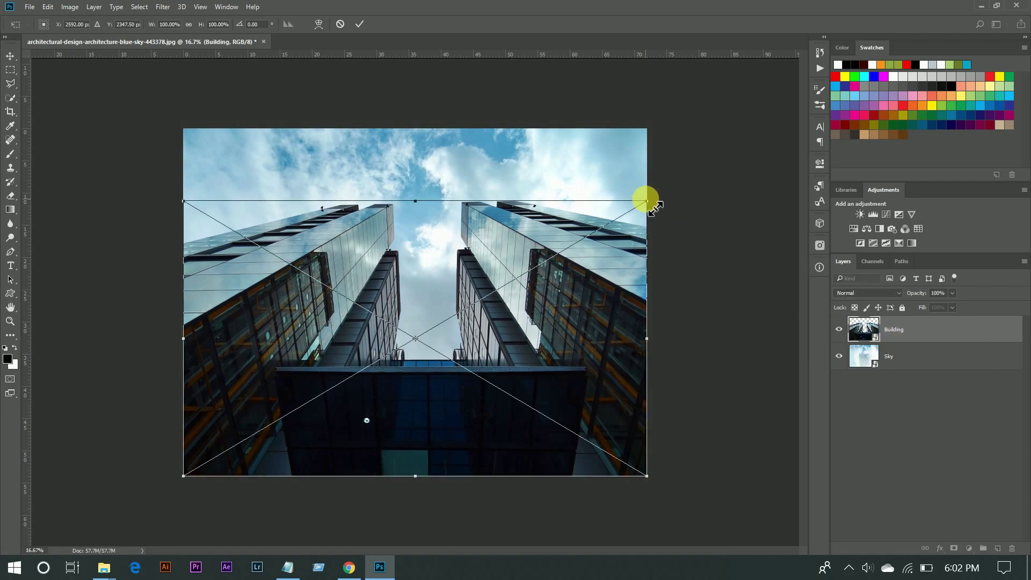
drag(654, 207, 678, 165)
double_click(638, 217)
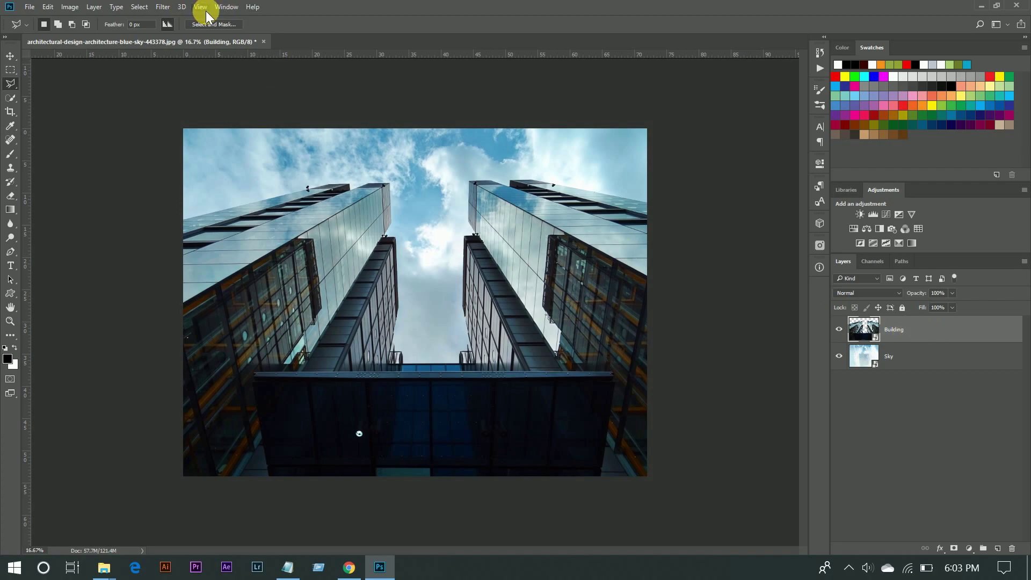
Step: Show the Timeline panel from the Window menu and create a video timeline
click(227, 8)
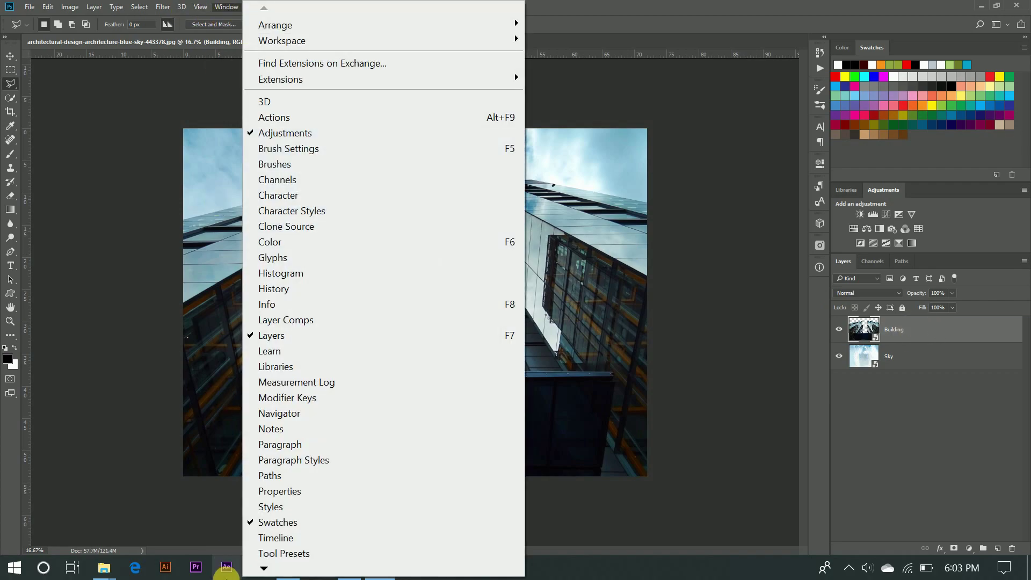
click(265, 538)
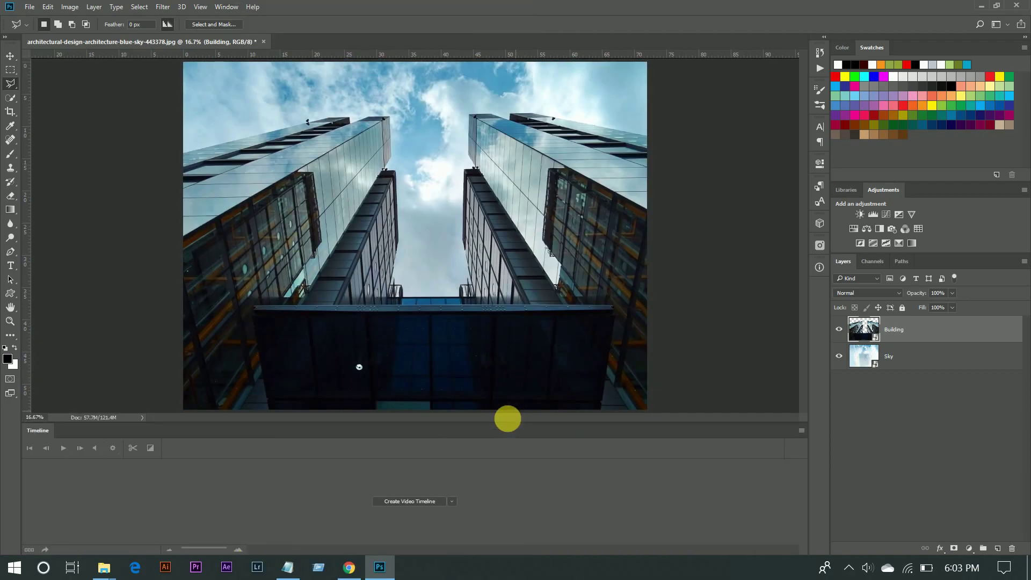
click(449, 504)
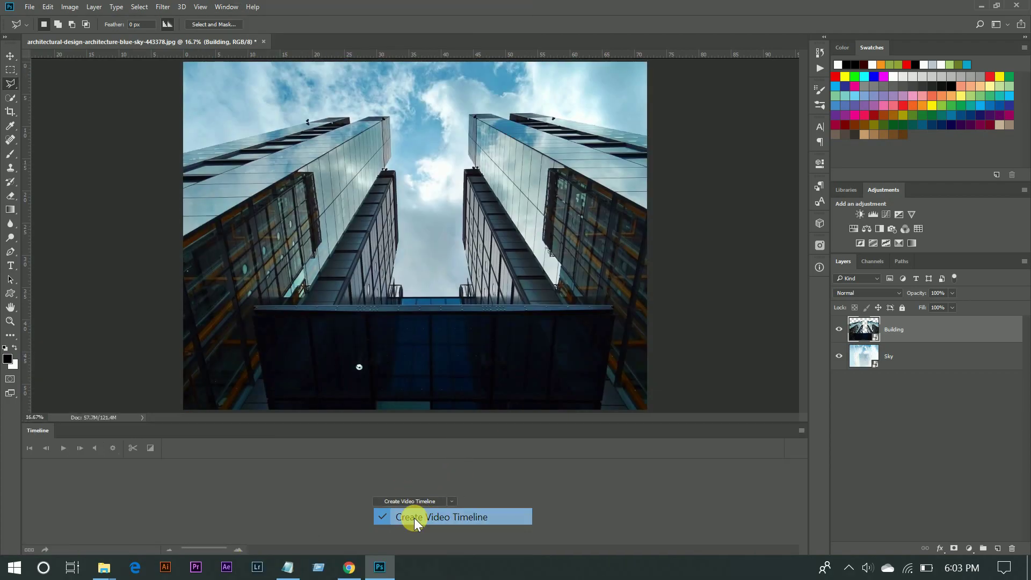
click(415, 517)
click(415, 500)
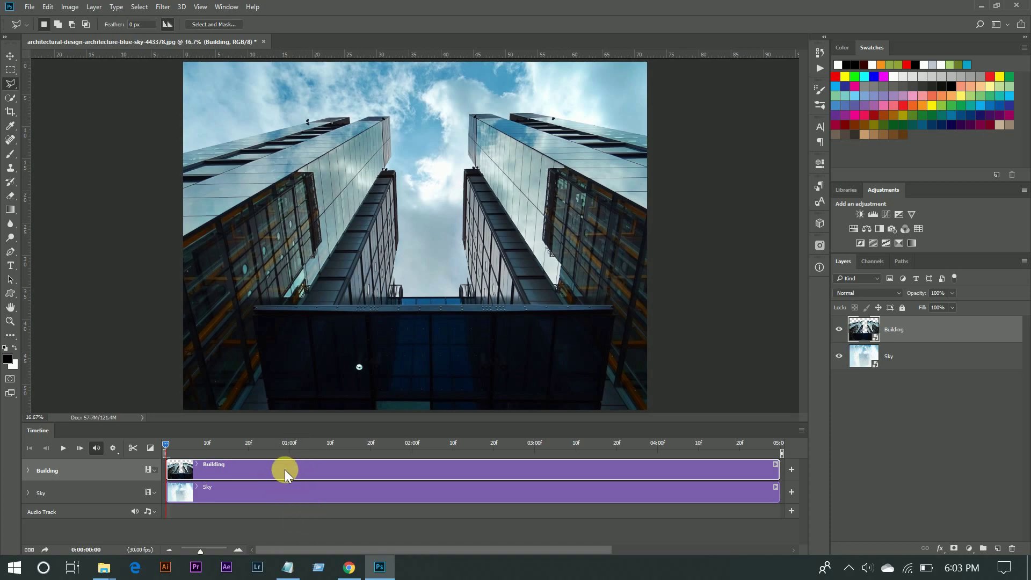
Step: Expand the Building track, set a starting Transform keyframe, and drag the playhead to the end
click(151, 470)
click(154, 470)
click(154, 470)
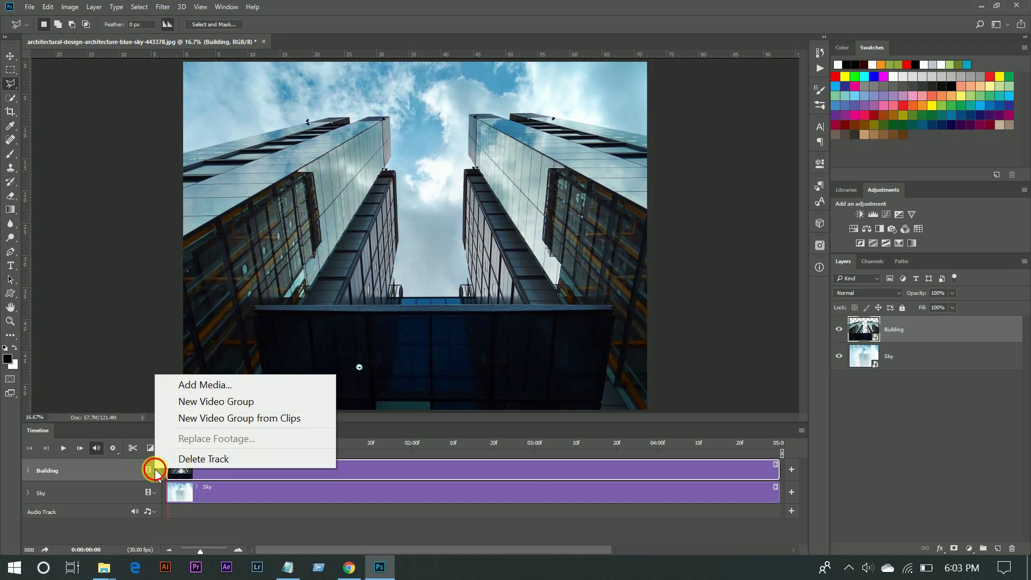
click(29, 471)
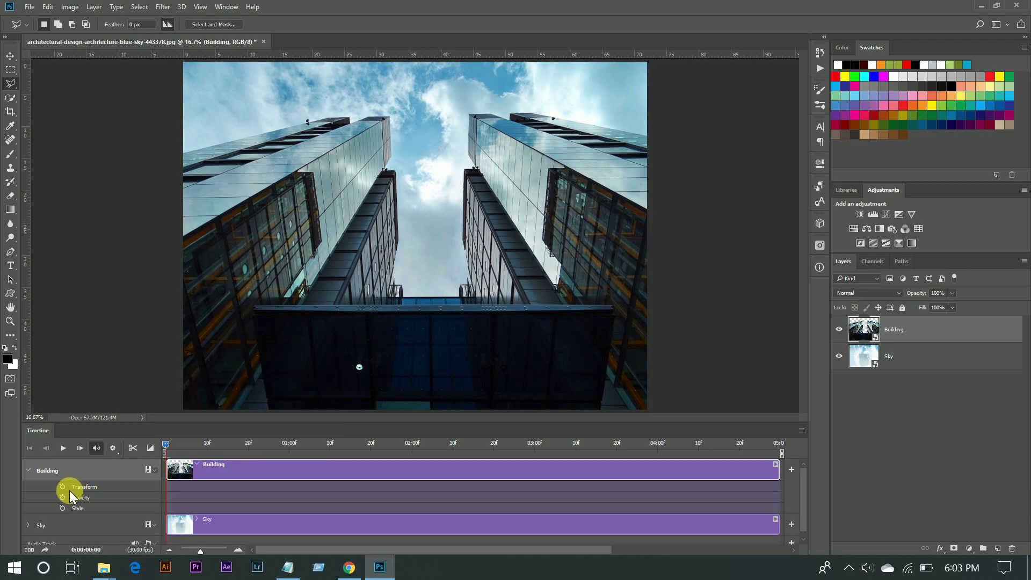
click(62, 486)
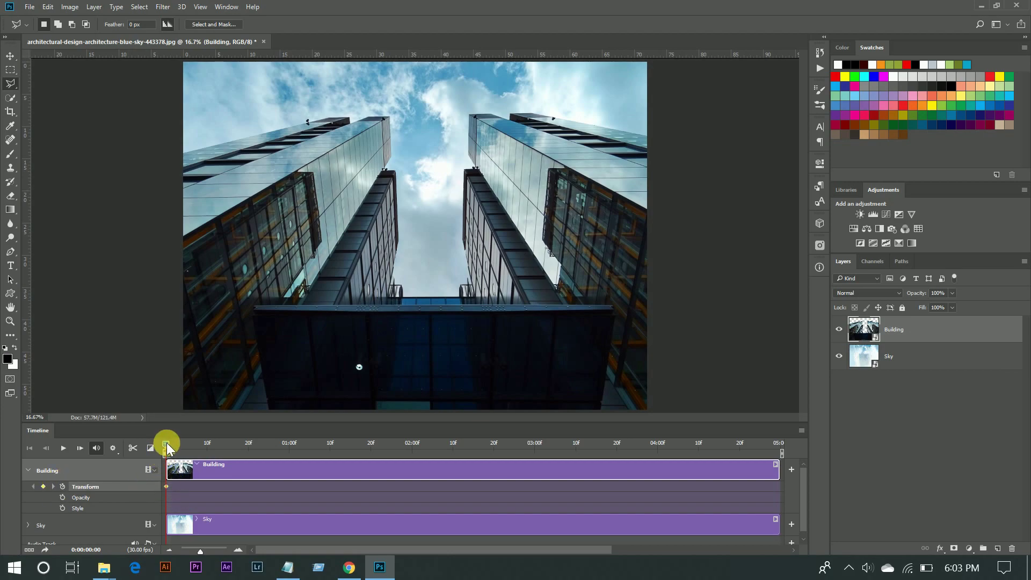
drag(190, 444, 530, 444)
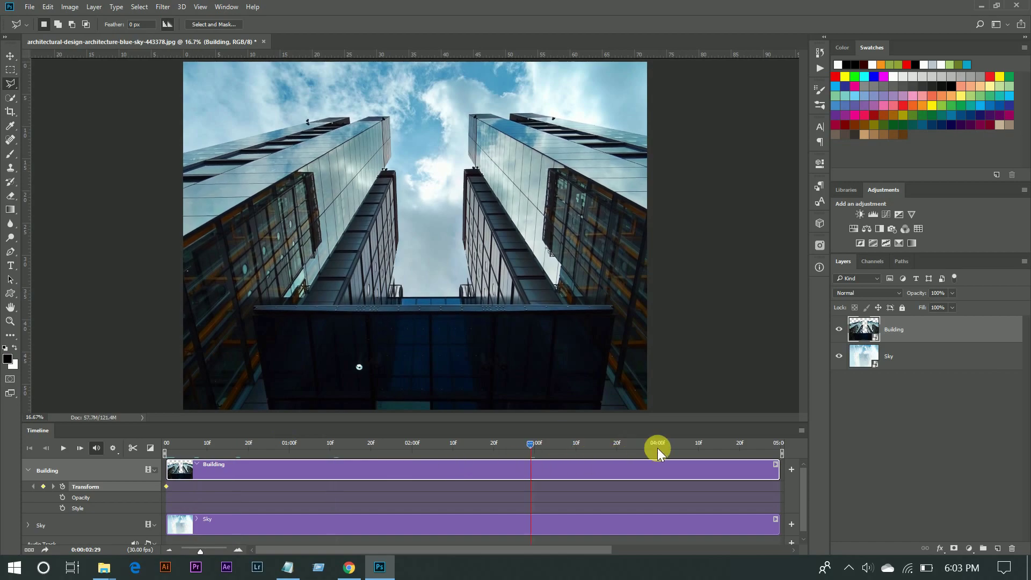
drag(799, 459, 710, 453)
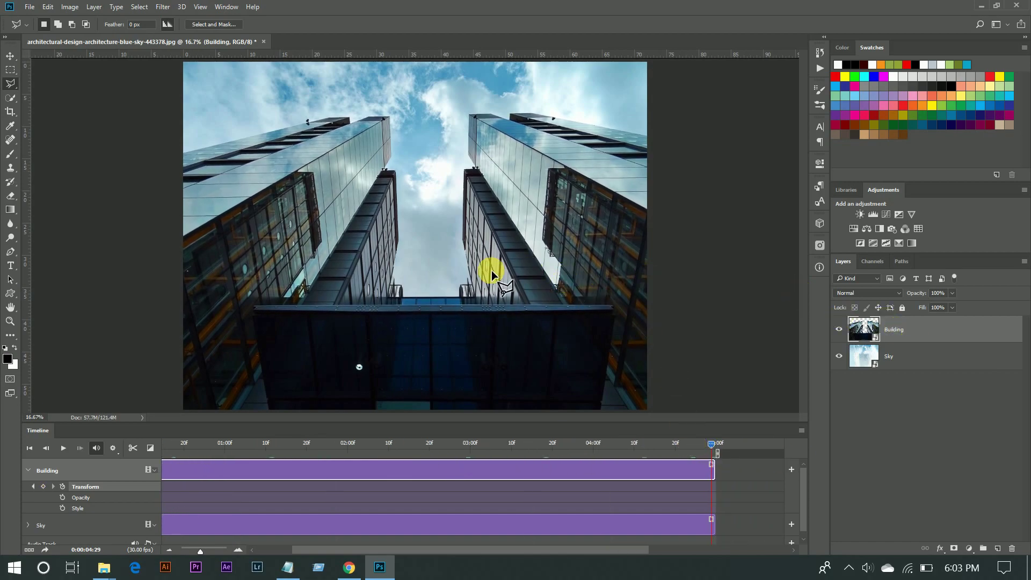
Step: Shrink the buildings at the last frame as an ending keyframe, then scrub back to the start
key(ctrl+t)
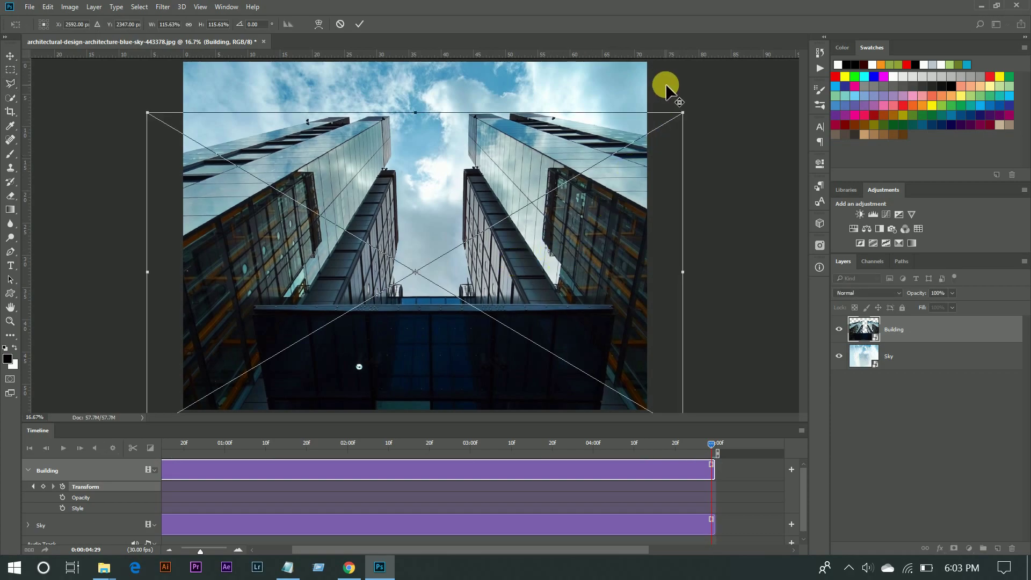
drag(691, 119, 661, 146)
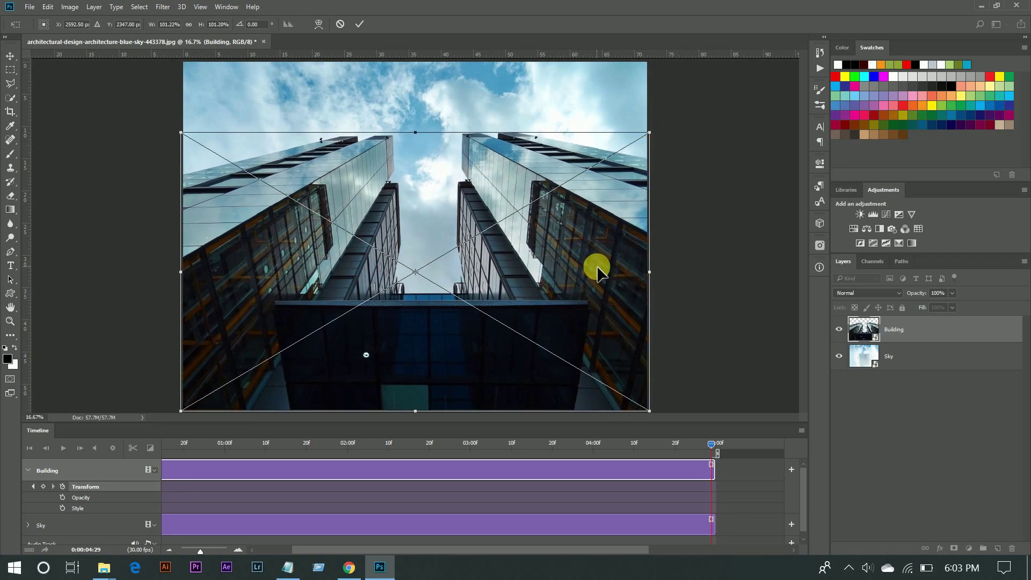
key(Return)
key(l)
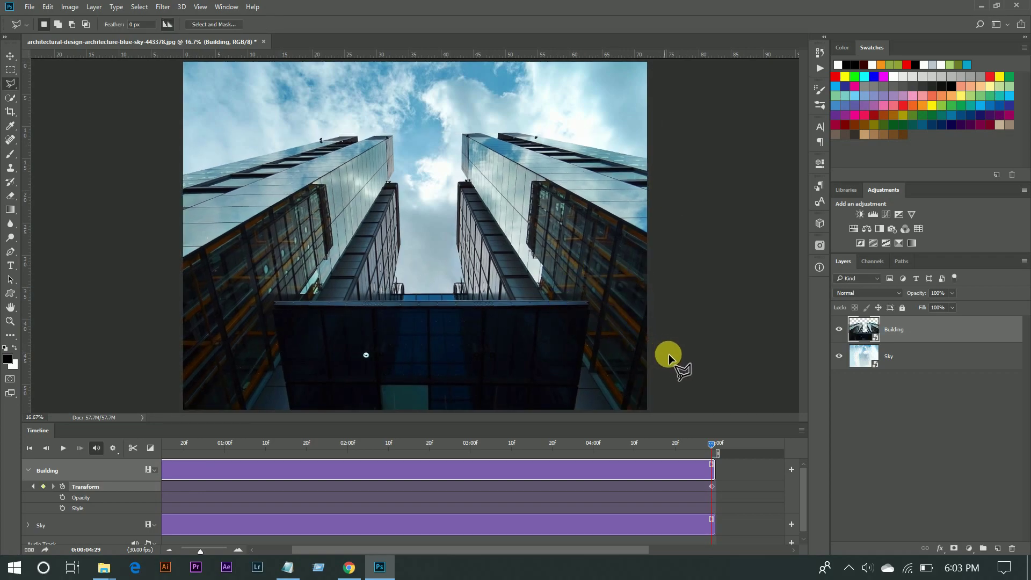
drag(711, 447, 123, 485)
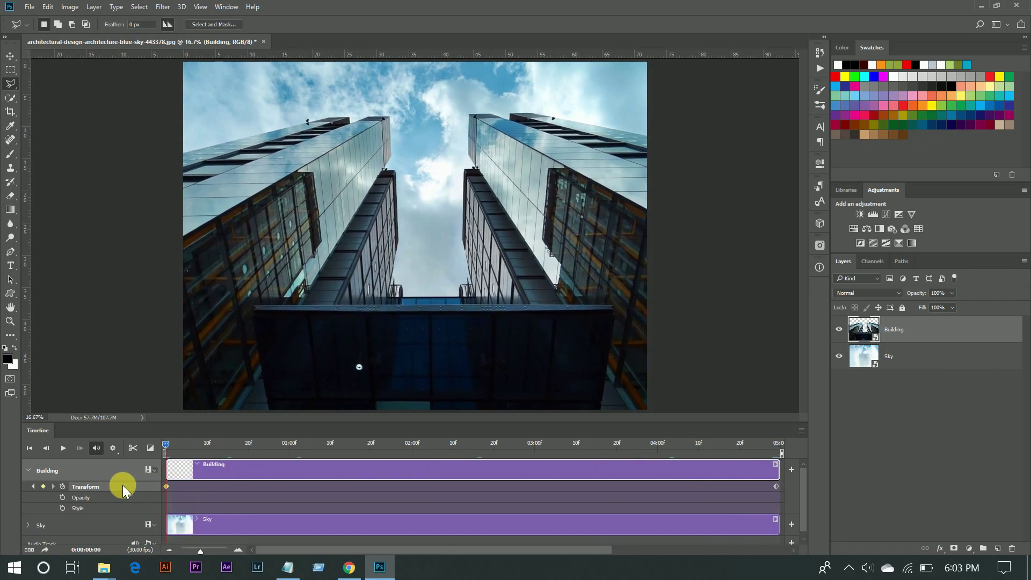
drag(162, 515, 165, 488)
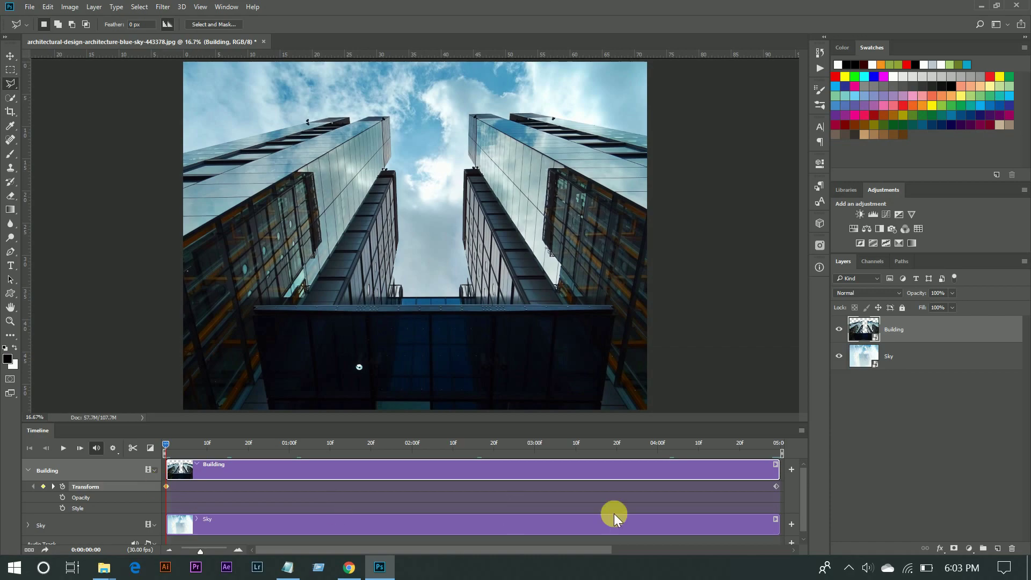
drag(803, 485, 804, 493)
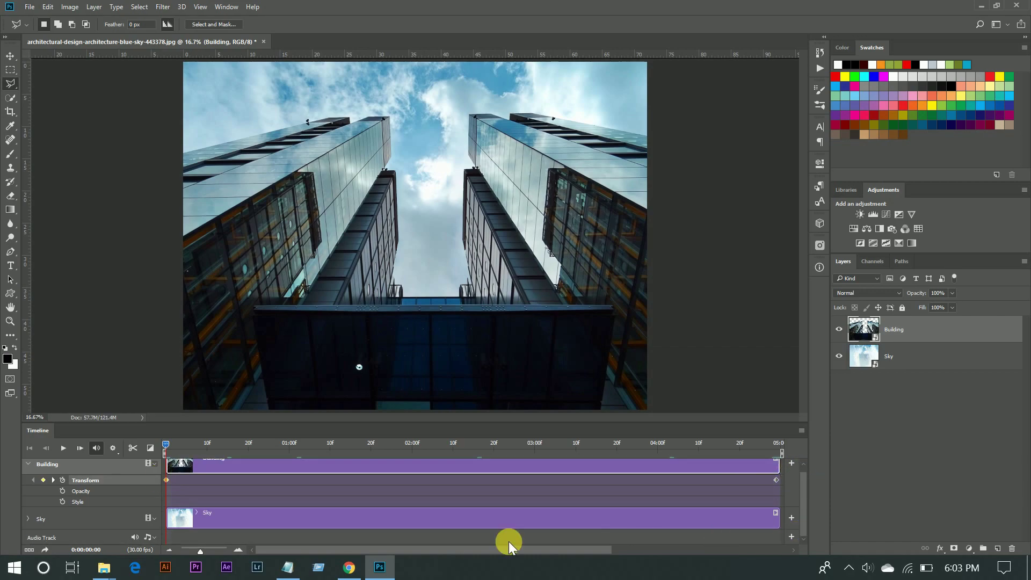
Step: Set a starting Transform keyframe on the Sky track and switch to the Move tool
click(30, 520)
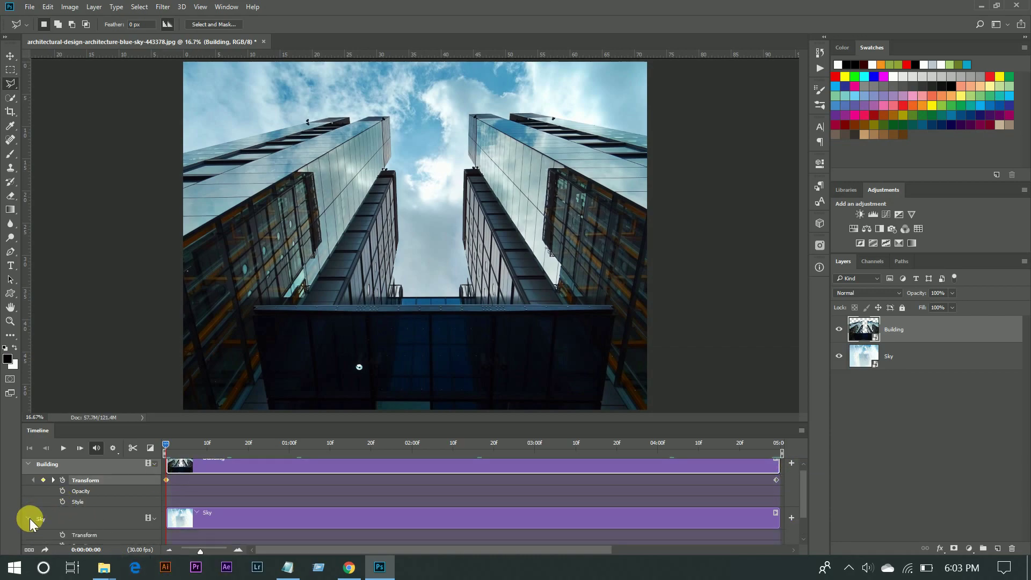
click(62, 533)
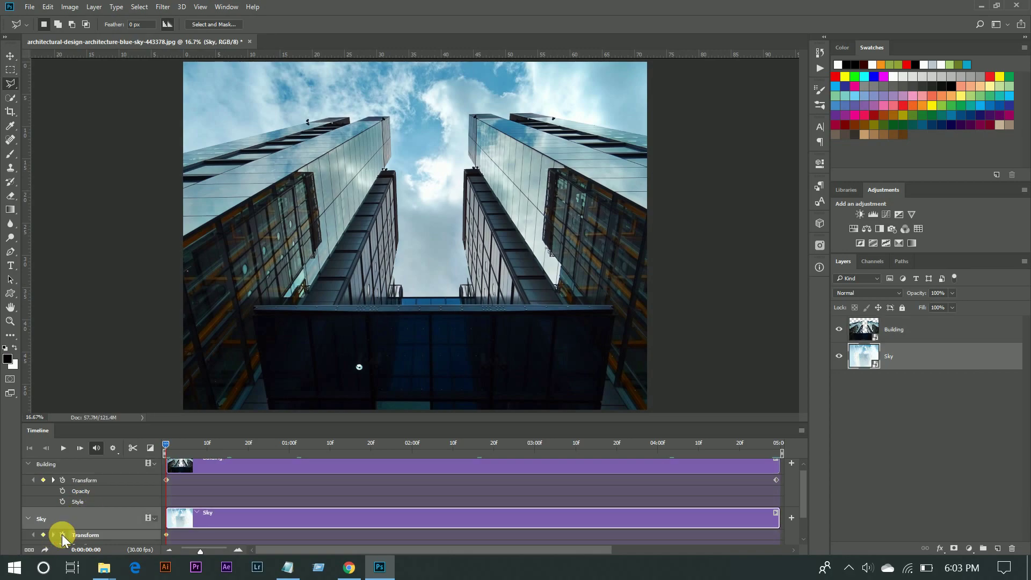
key(v)
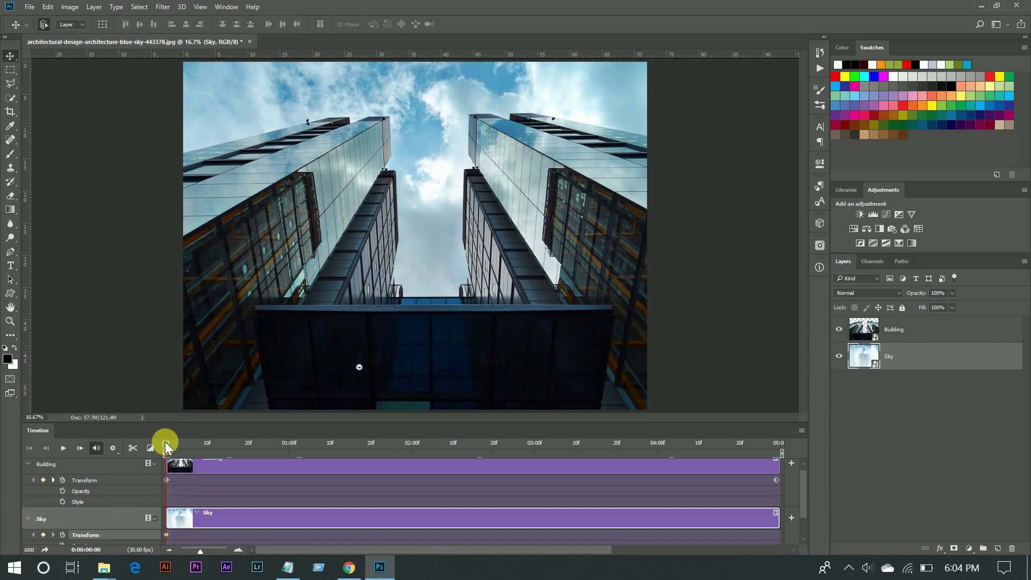
Step: At the clip's end, shift the sky image upward, then preview an earlier frame
drag(171, 442, 802, 466)
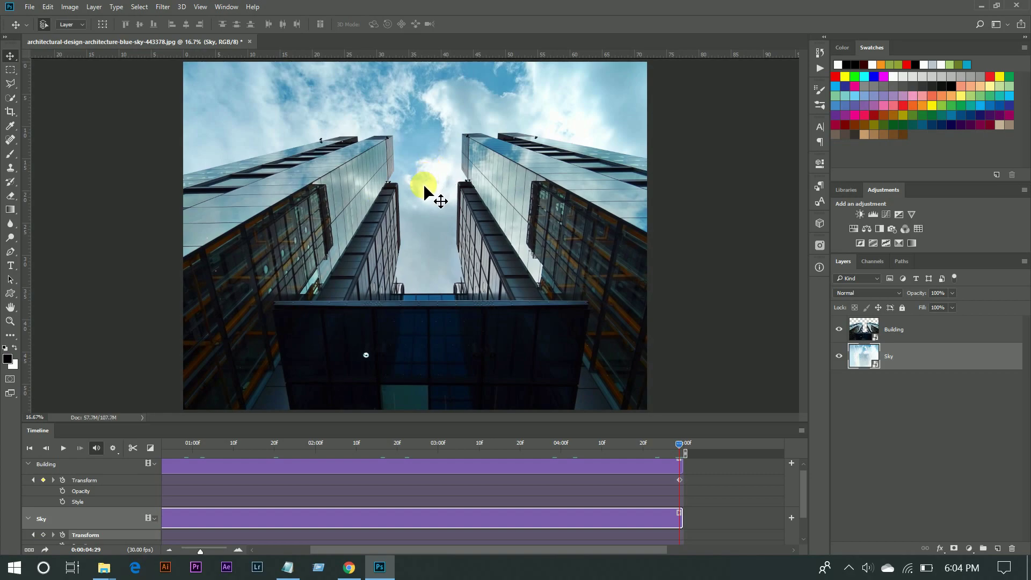
mouse_move(424, 198)
mouse_down()
mouse_move(428, 132)
mouse_move(442, 175)
mouse_up()
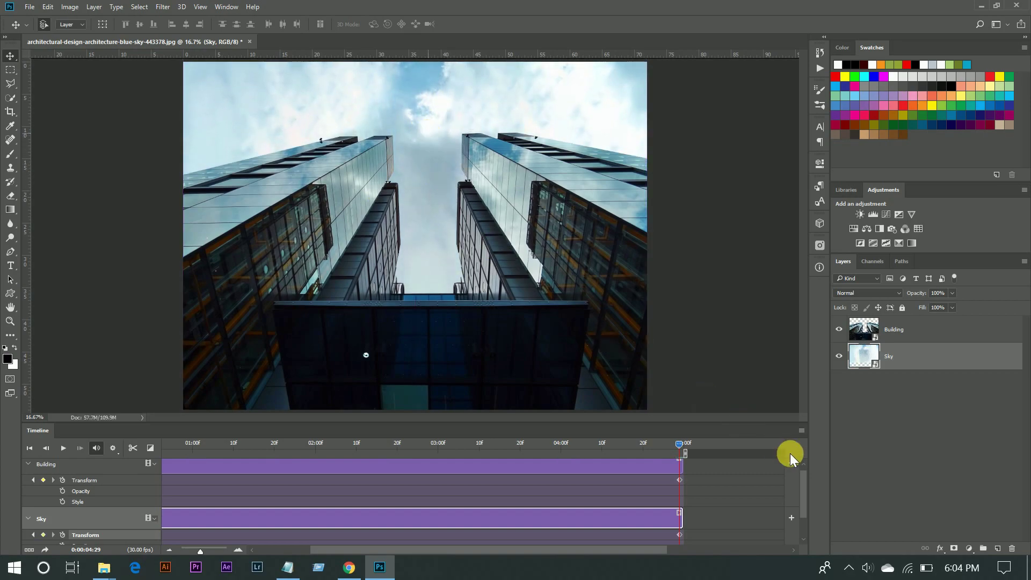
drag(681, 444, 121, 463)
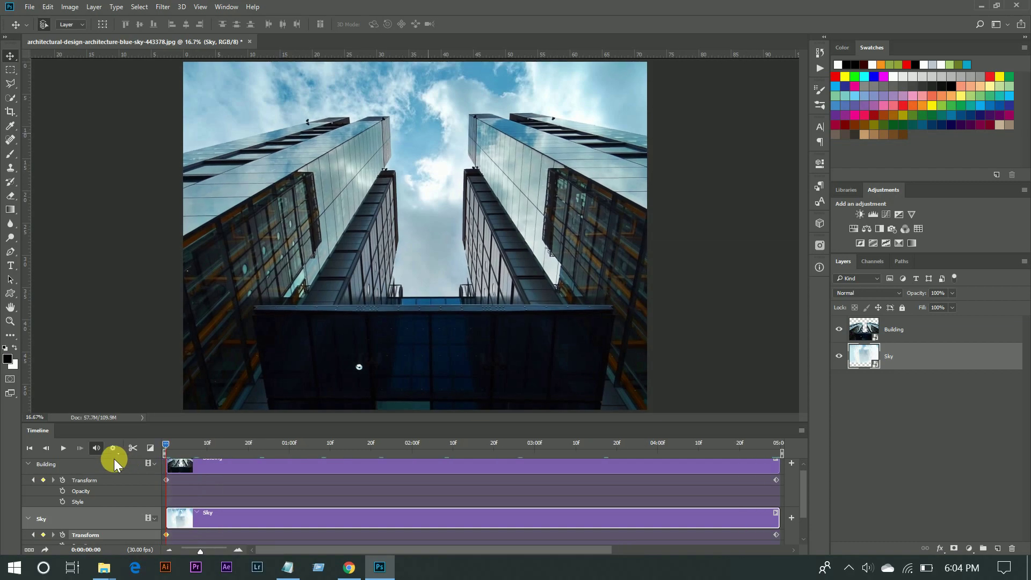
Step: Start Timeline playback of the shrinking buildings and rising sky
click(64, 448)
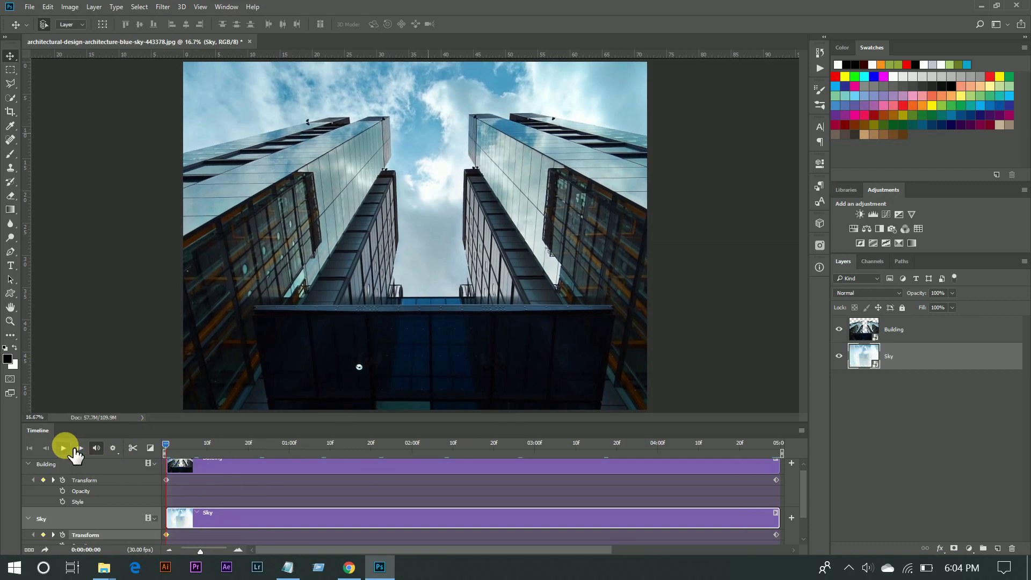